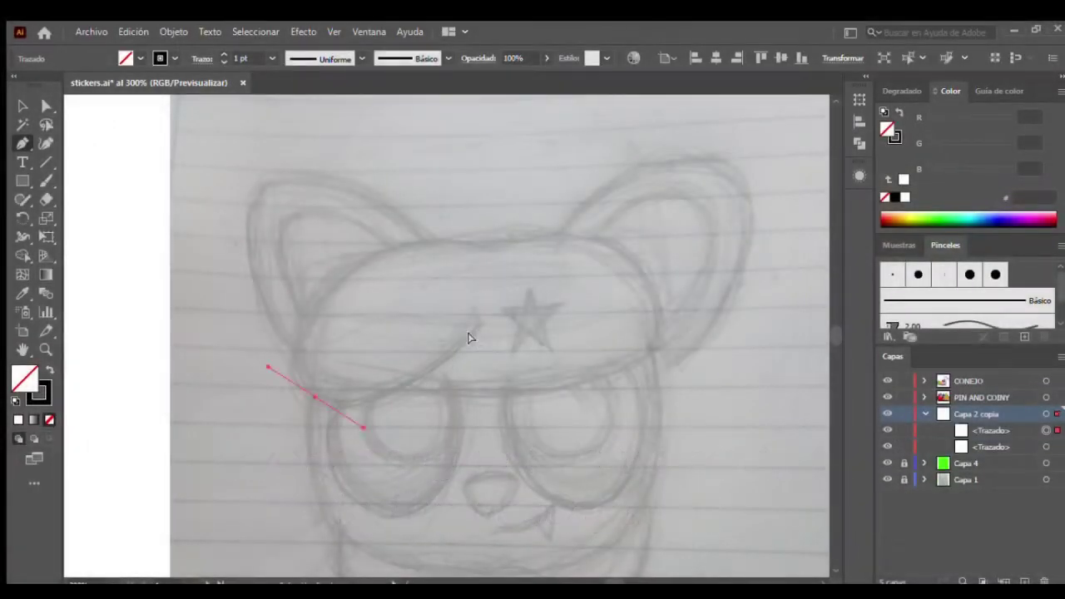
Trace the bear's hat outline with curved Pen anchors, starting near the star
left_click(480, 327)
left_click_drag(314, 396, 258, 352)
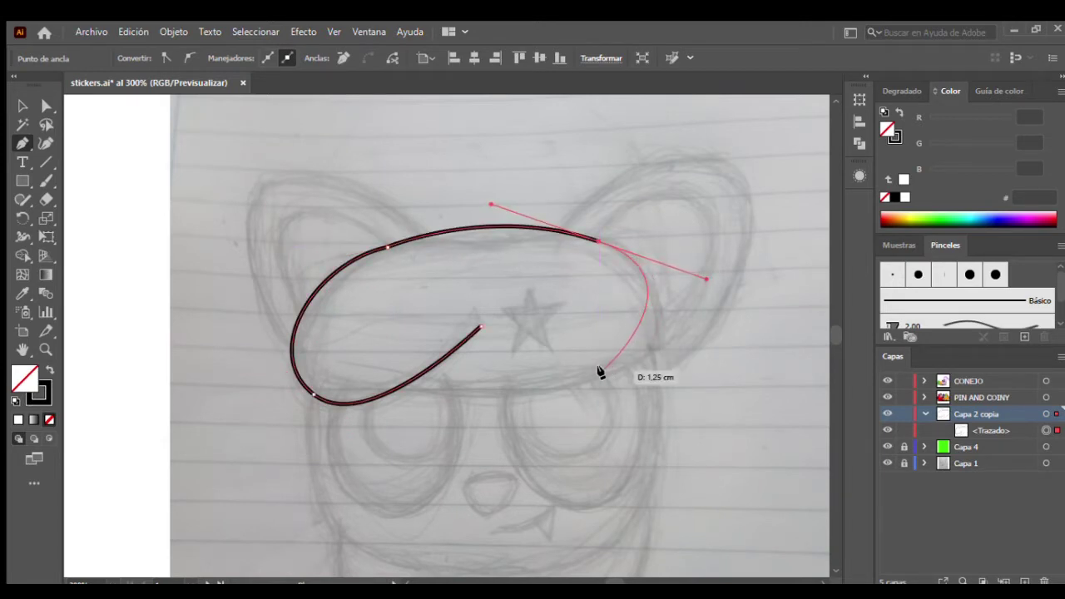
left_click_drag(532, 384, 549, 371)
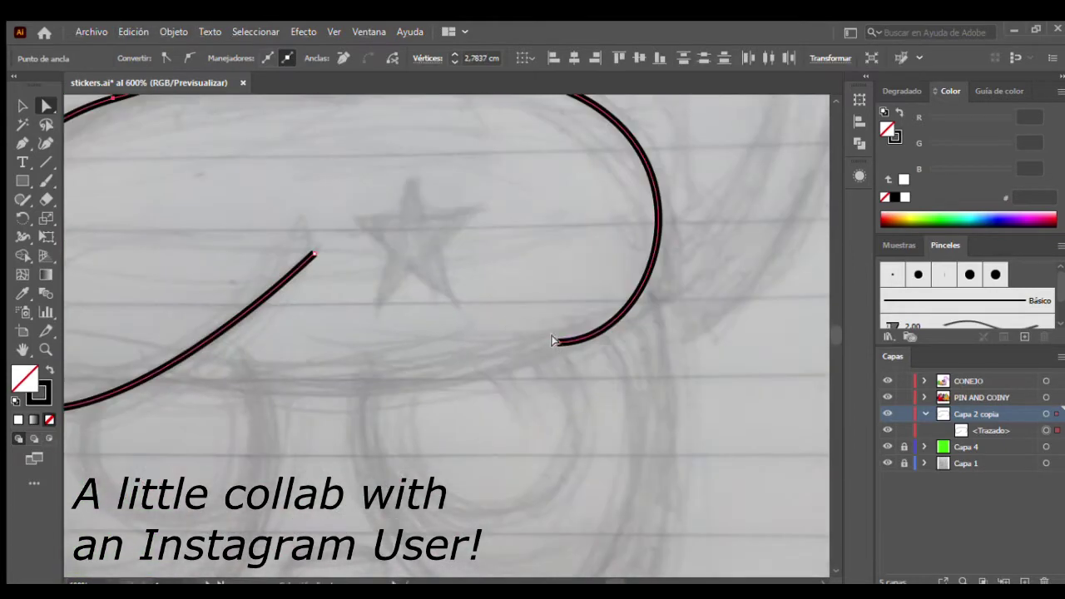
left_click_drag(552, 340, 630, 336)
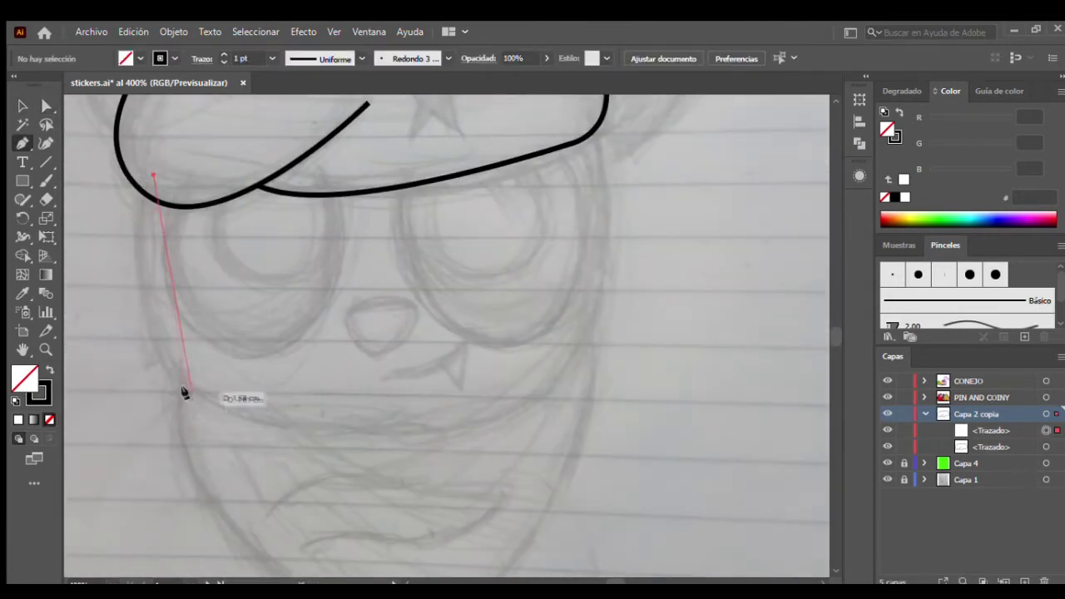
Trace the head outline down both sides of the face and close it at the hat
mouse_move(190, 390)
left_mouse_down()
mouse_move(275, 434)
mouse_move(266, 444)
left_mouse_up()
left_click_drag(559, 376, 634, 279)
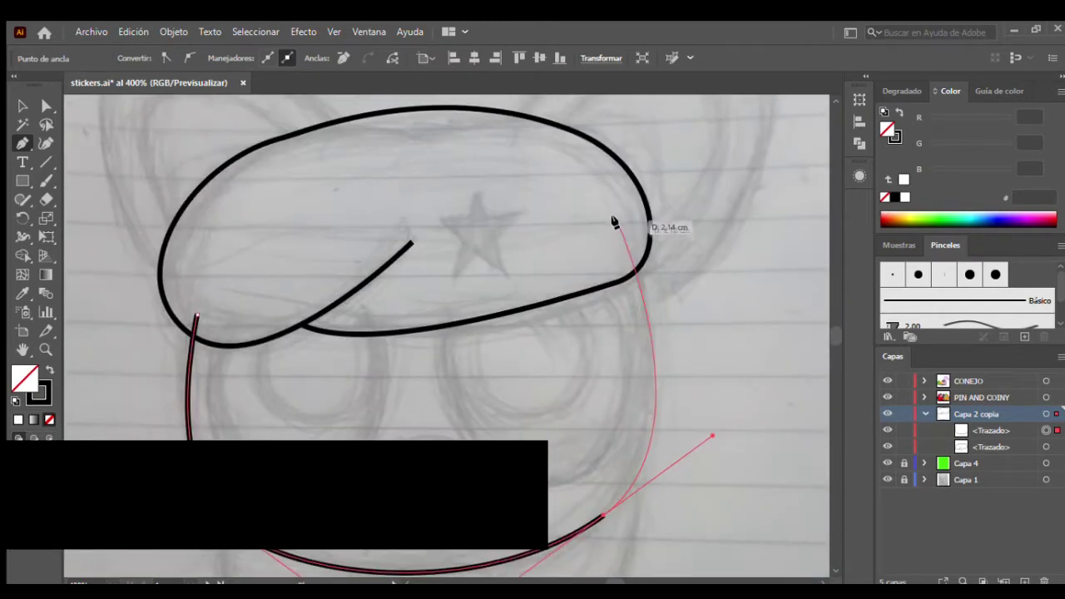
left_click(612, 219)
left_click(202, 309)
Trace and close the right ear outline where it meets the hat
key("v")
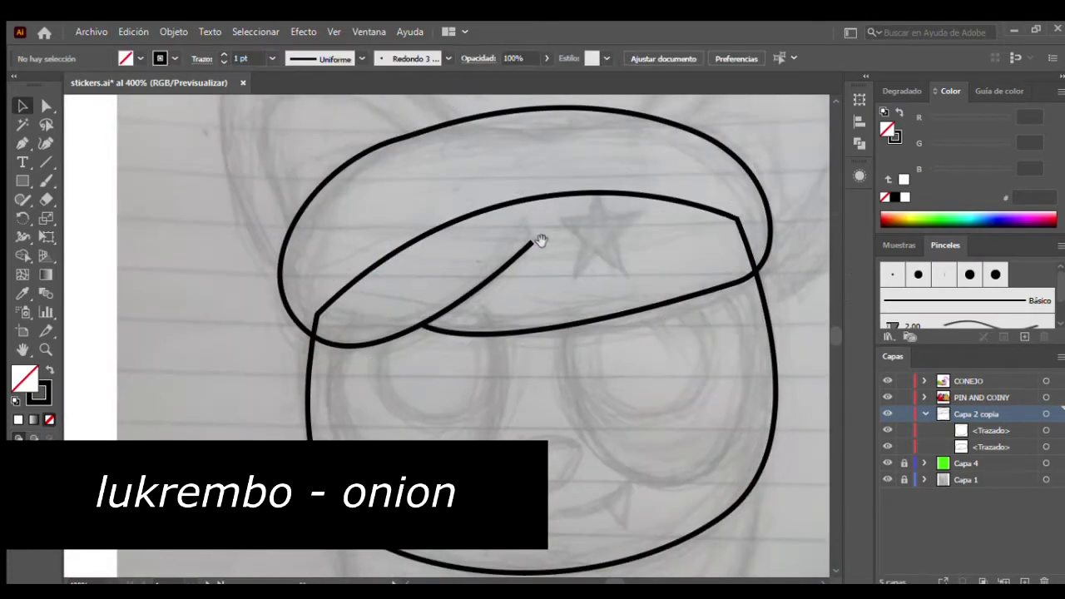
scroll(542, 413, "up", 3)
left_click_drag(542, 563, 641, 440)
left_click(649, 303)
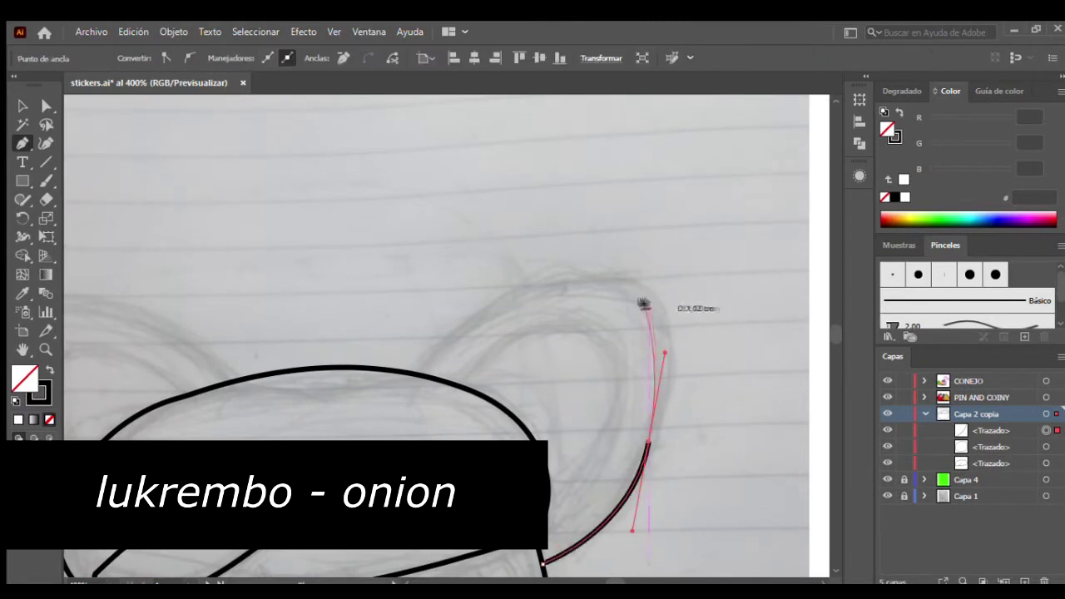
left_click_drag(371, 383, 356, 386)
key("a")
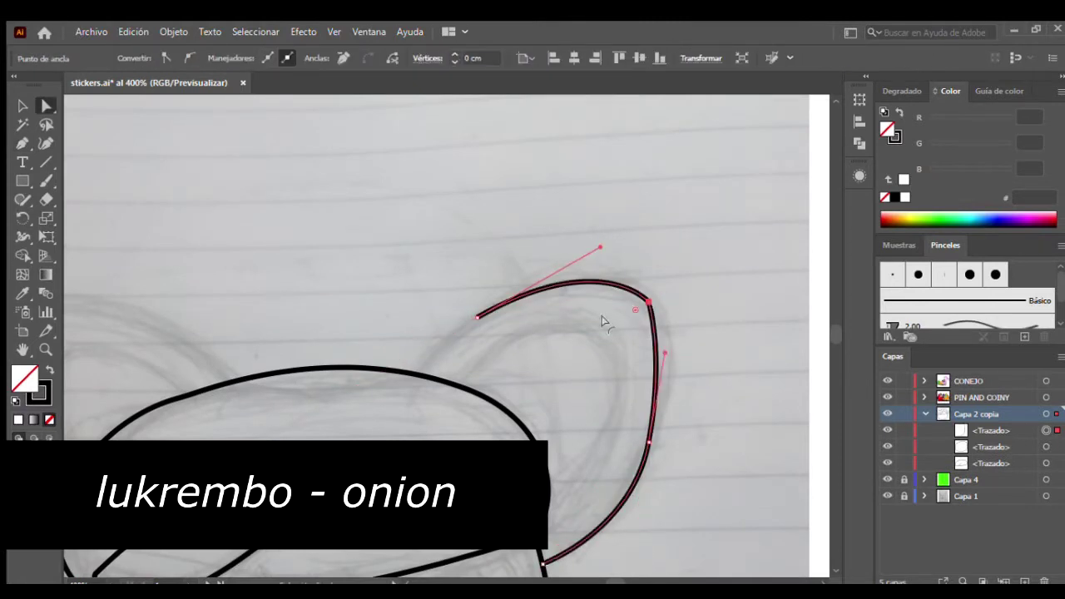
key("p")
left_click(396, 396)
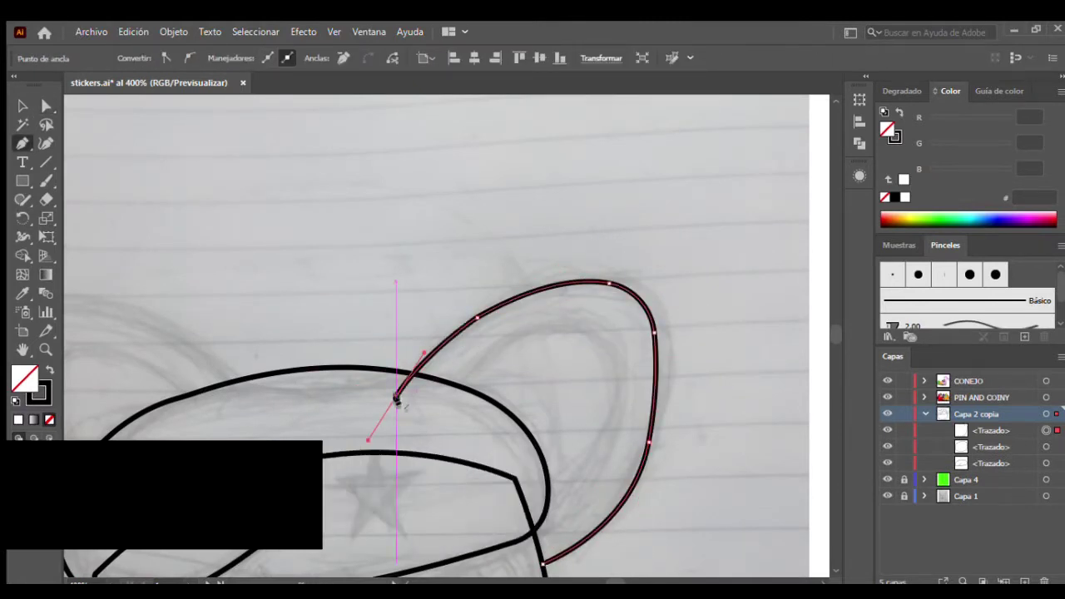
scroll(530, 491, "down", 2)
left_click(530, 489)
Copy the right ear, reflect it horizontally, and place it over the left ear sketch
key("v")
key("ctrl+minus")
left_click_drag(594, 319, 241, 318)
left_click_drag(449, 263, 140, 263)
key("o")
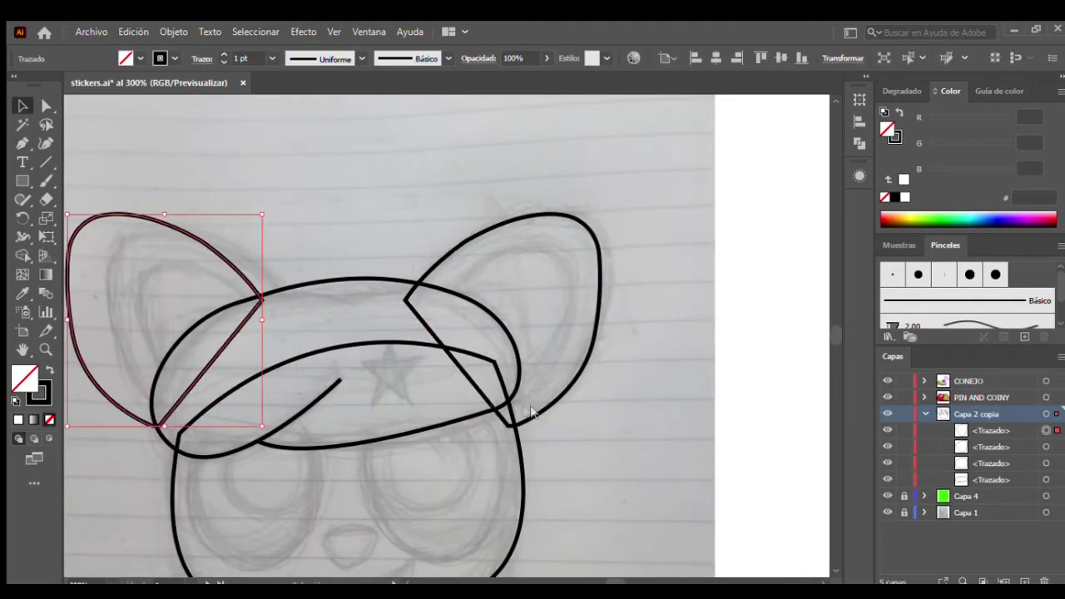
mouse_move(222, 348)
left_mouse_down()
mouse_move(263, 348)
mouse_move(307, 252)
left_mouse_up()
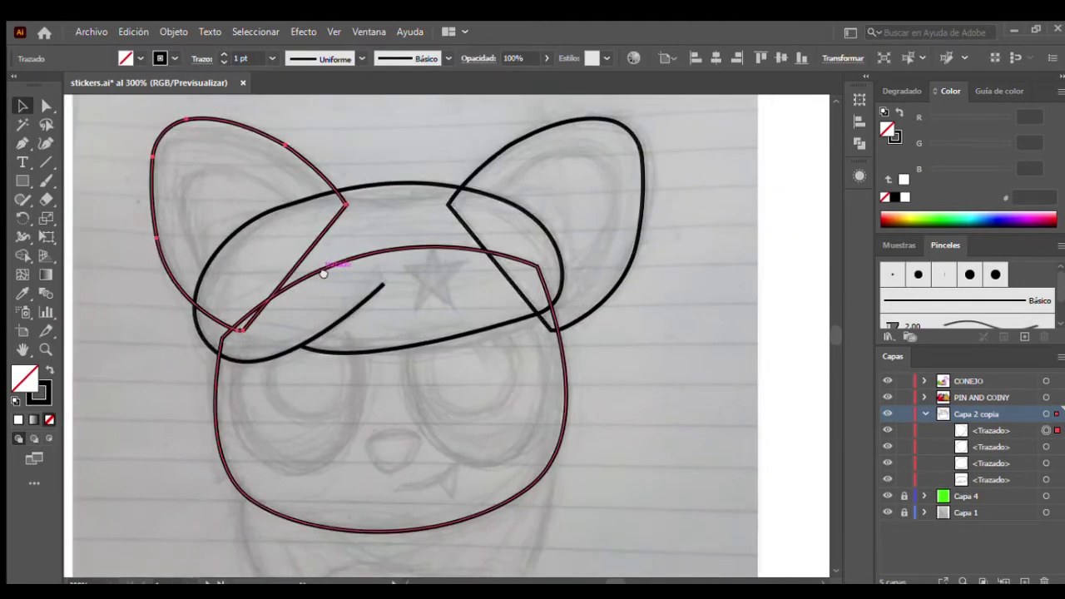
left_click(356, 286)
Start a new path for the bandana at the head's left edge
scroll(356, 295, "down", 2)
scroll(316, 266, "down", 3)
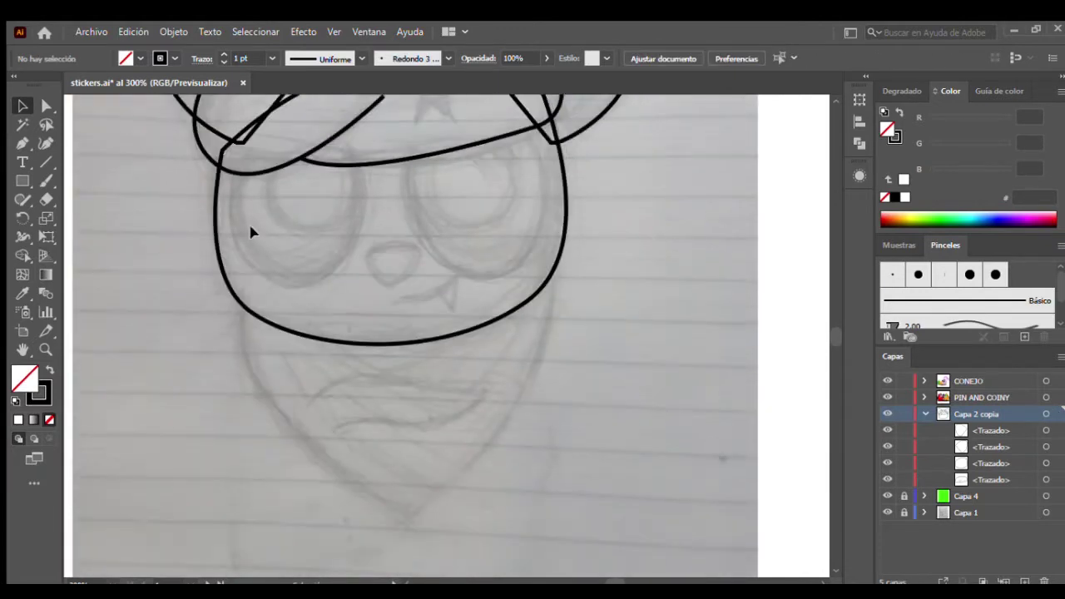
left_click(244, 308)
Draw the bandana's curved left side and duplicate it to the right
left_click_drag(576, 535, 522, 515)
scroll(517, 350, "down", 4)
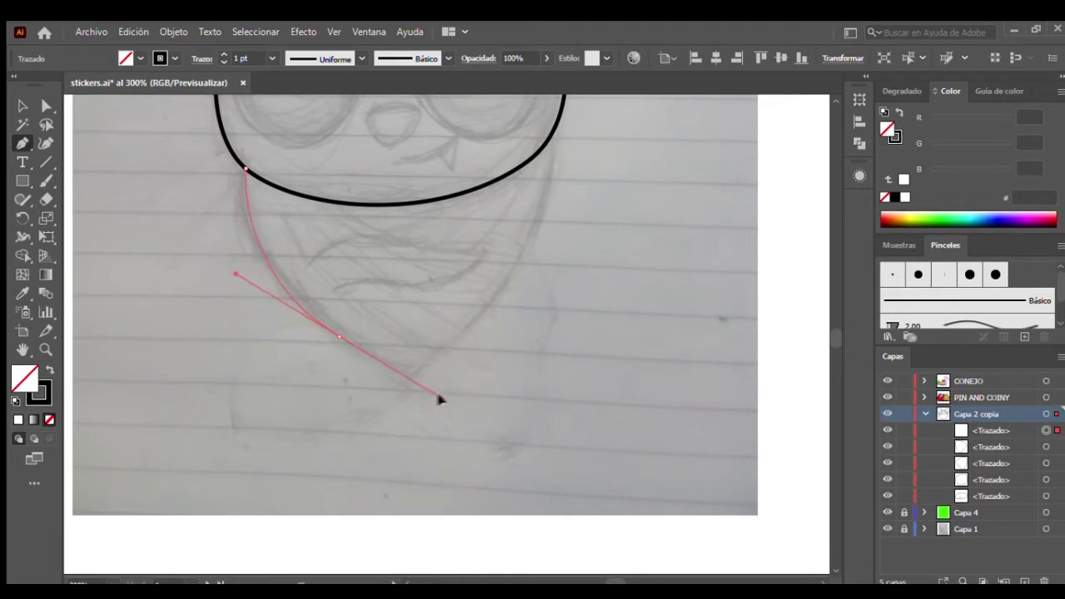
left_click_drag(339, 337, 364, 359)
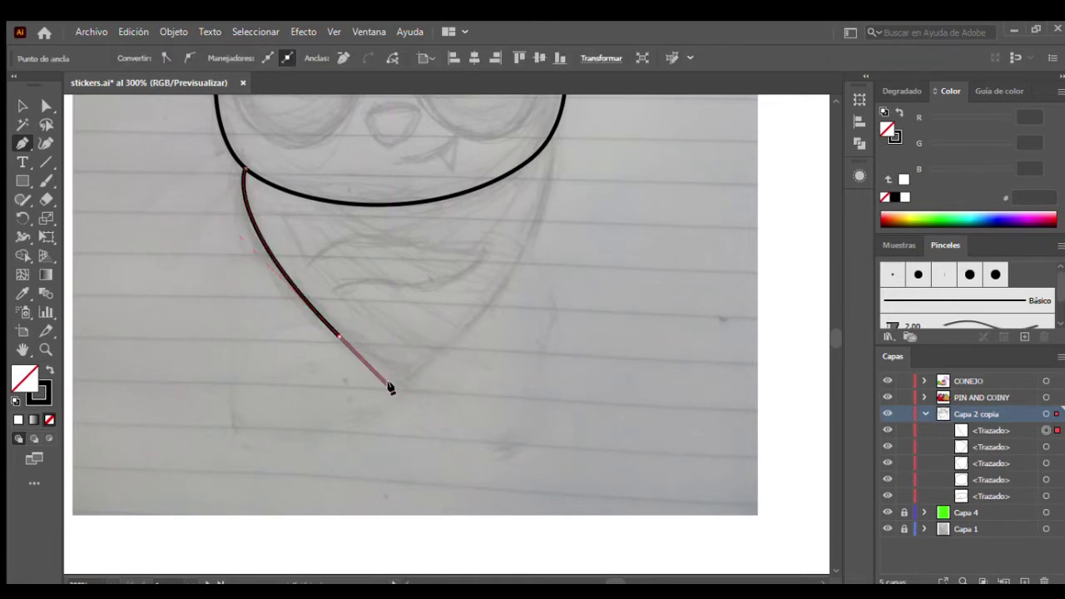
left_click_drag(344, 345, 530, 345)
left_click_drag(509, 308, 481, 316)
scroll(499, 325, "up", 2)
Join the top of the right bandana curve to the head outline
key("a")
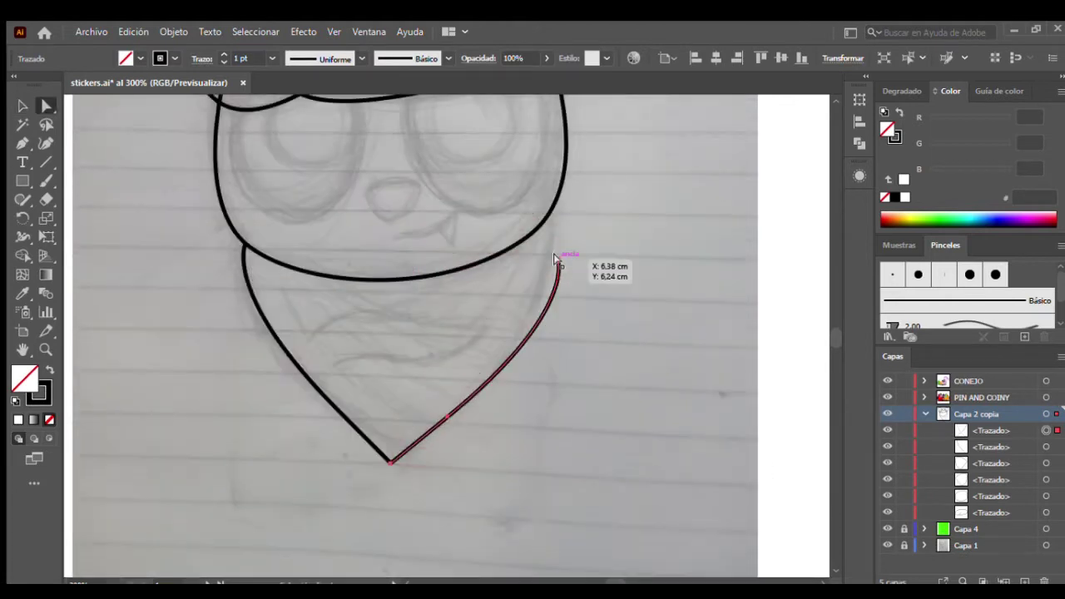
left_click_drag(556, 259, 526, 240)
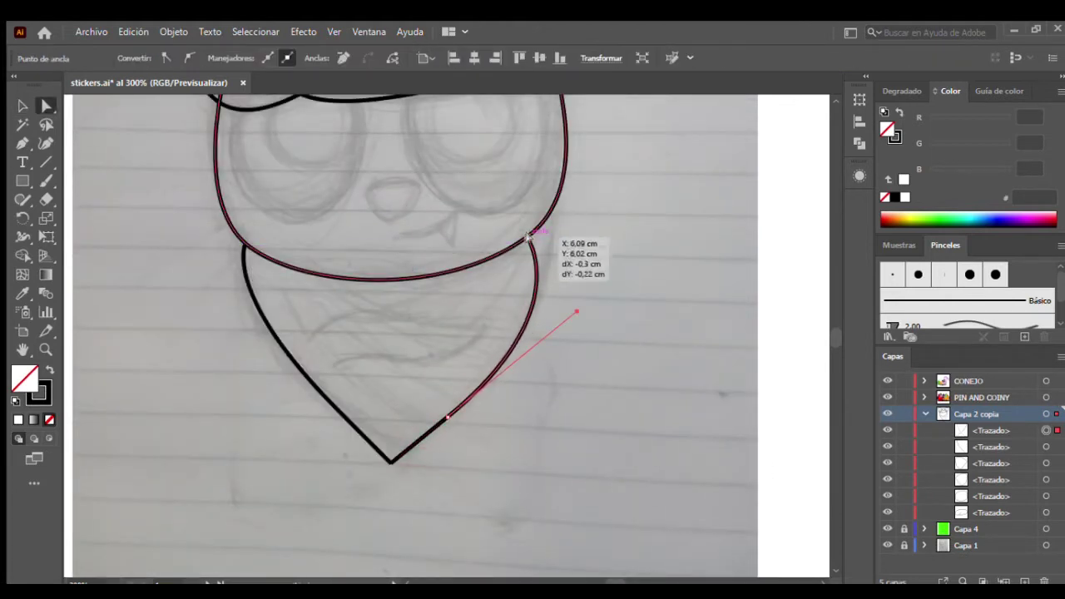
left_click(632, 375)
scroll(449, 332, "left", 5)
Bend the left bandana side and make the bandana tip a sharp corner
mouse_move(465, 324)
left_mouse_down()
mouse_move(392, 280)
mouse_move(387, 307)
left_mouse_up()
left_click_drag(501, 422, 401, 469)
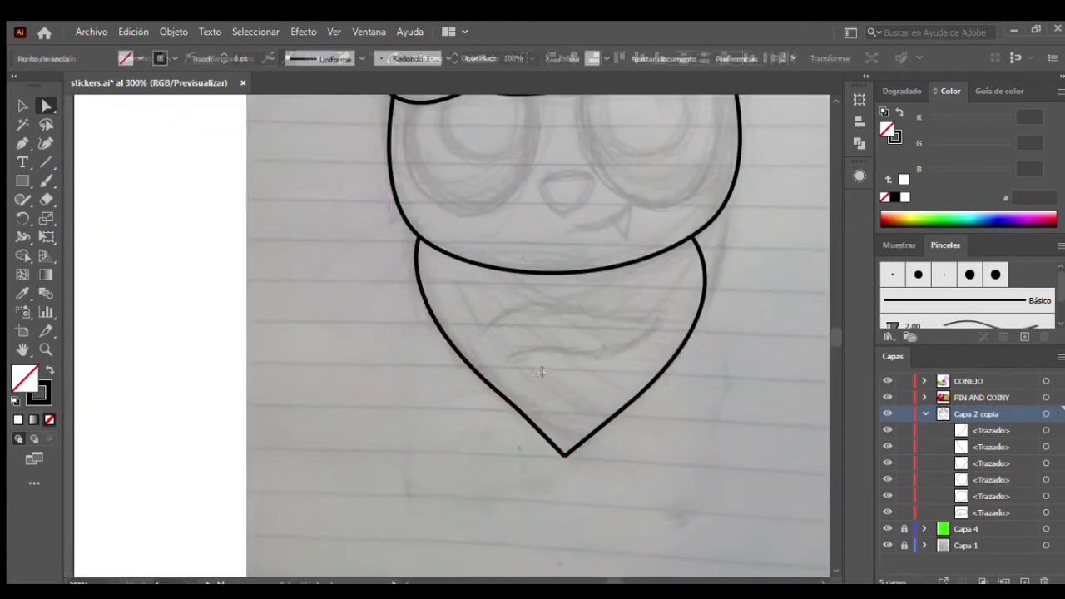
left_click(529, 375)
key("v")
scroll(529, 374, "up", 3)
scroll(410, 317, "up", 2)
scroll(409, 317, "down", 3)
scroll(401, 262, "up", 4)
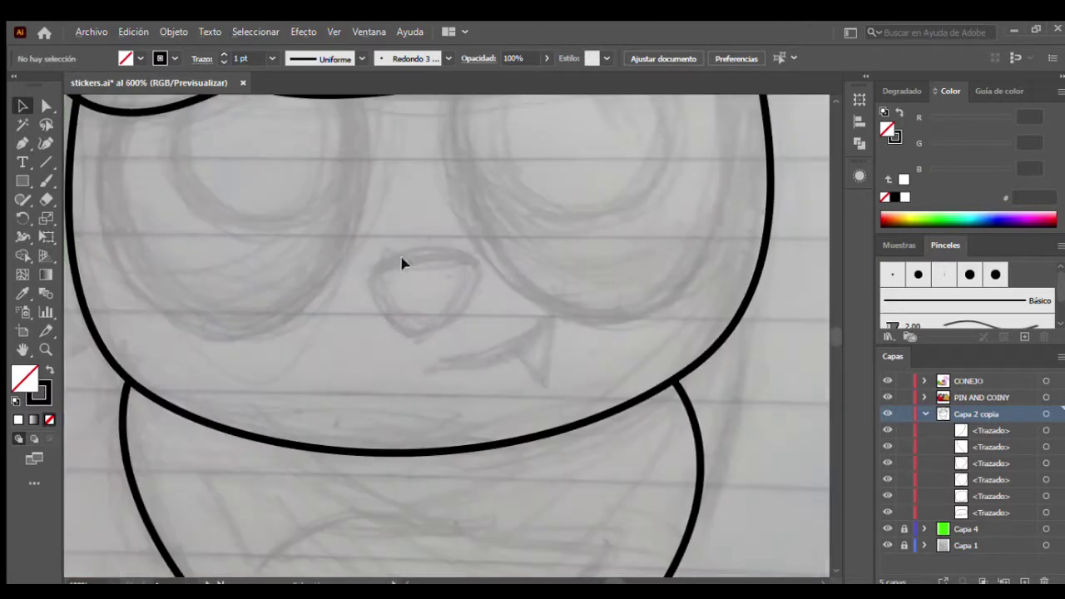
Draw a triangular nose and round its corners
left_click(369, 253)
left_click(479, 253)
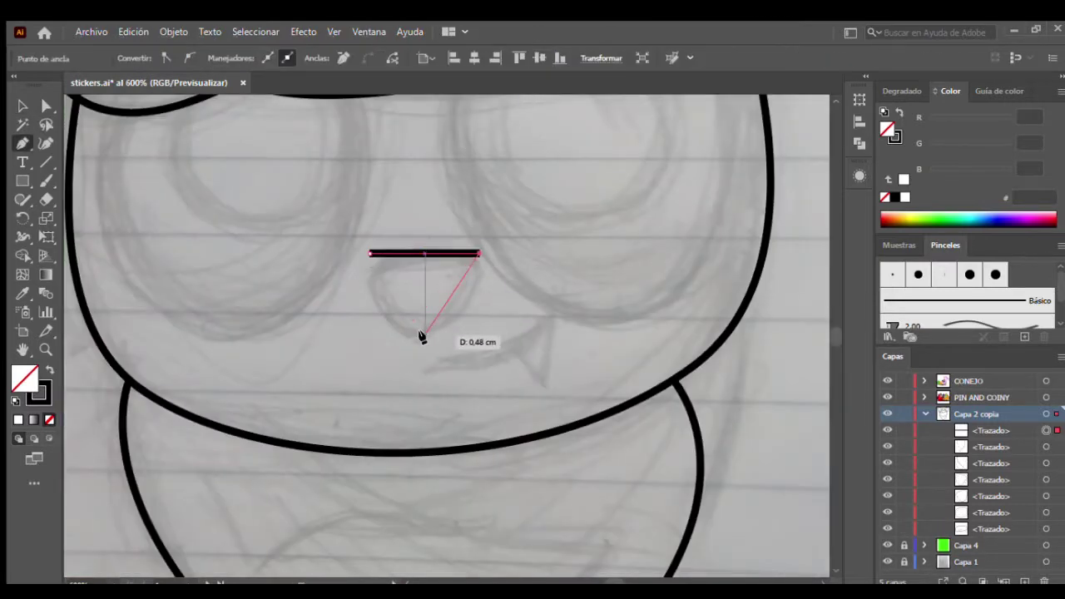
left_click(366, 253)
key("a")
mouse_move(424, 323)
left_mouse_down()
mouse_move(423, 289)
mouse_move(446, 308)
left_mouse_up()
key("v")
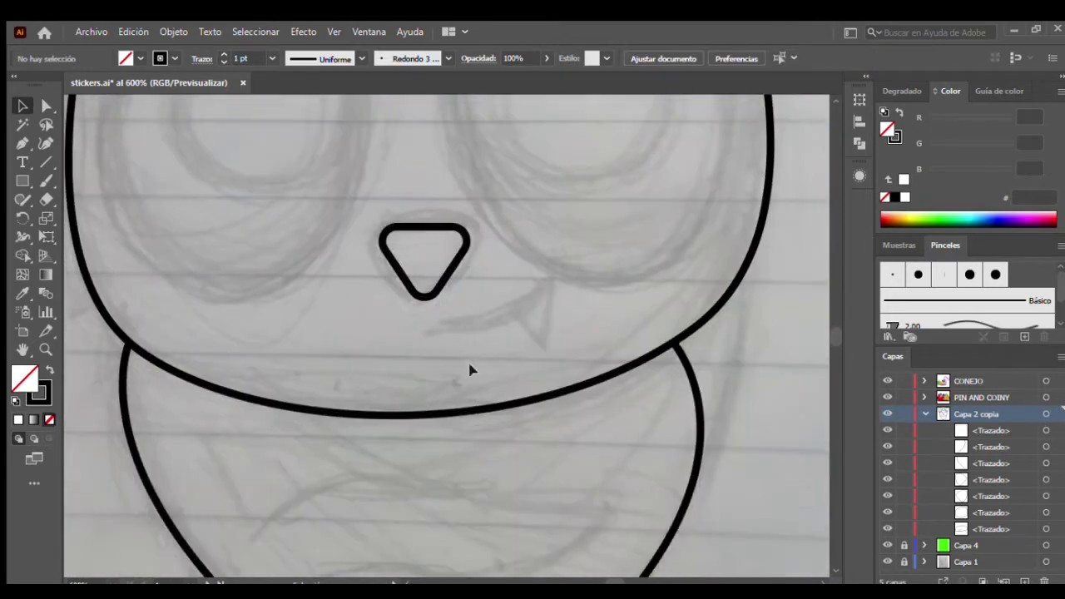
Draw the mouth as a curve rising to the right below the nose
key("p")
left_click(443, 361)
left_click_drag(553, 316, 602, 263)
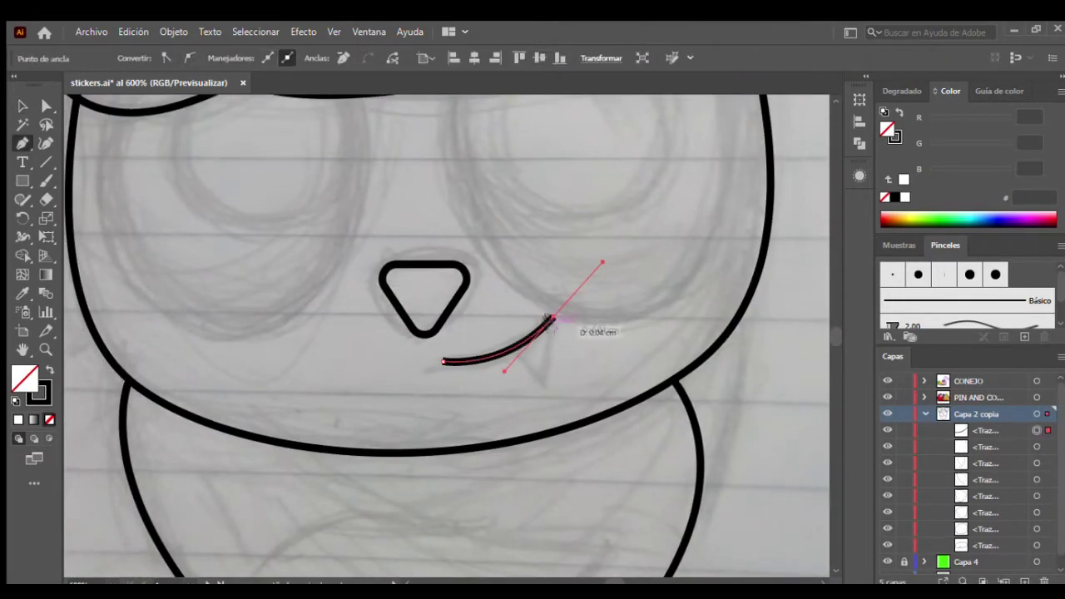
Draw a large oval over one eye and copy it over the other eye
key("Escape")
left_click_drag(499, 258, 328, 351)
key("l")
mouse_move(369, 122)
left_mouse_down()
mouse_move(545, 370)
mouse_move(607, 405)
left_mouse_up()
key("v")
mouse_move(434, 226)
left_mouse_down()
mouse_move(420, 224)
mouse_move(660, 238)
mouse_move(302, 241)
left_mouse_up()
left_click(471, 313)
Select the right eye circle
scroll(471, 313, "down", 5)
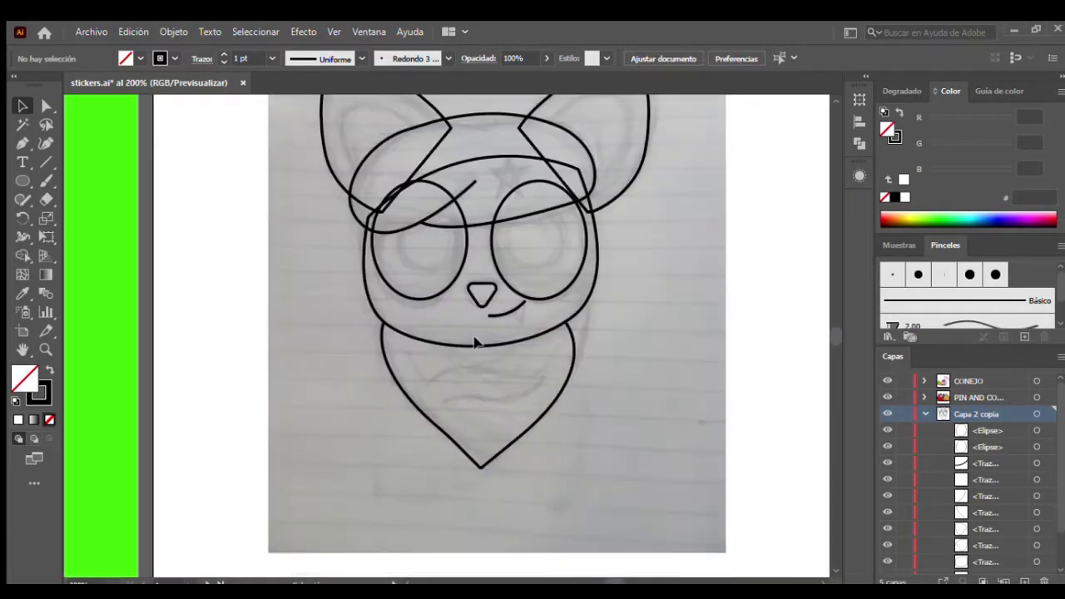
scroll(553, 258, "up", 5)
scroll(553, 258, "right", 3)
left_click(384, 260)
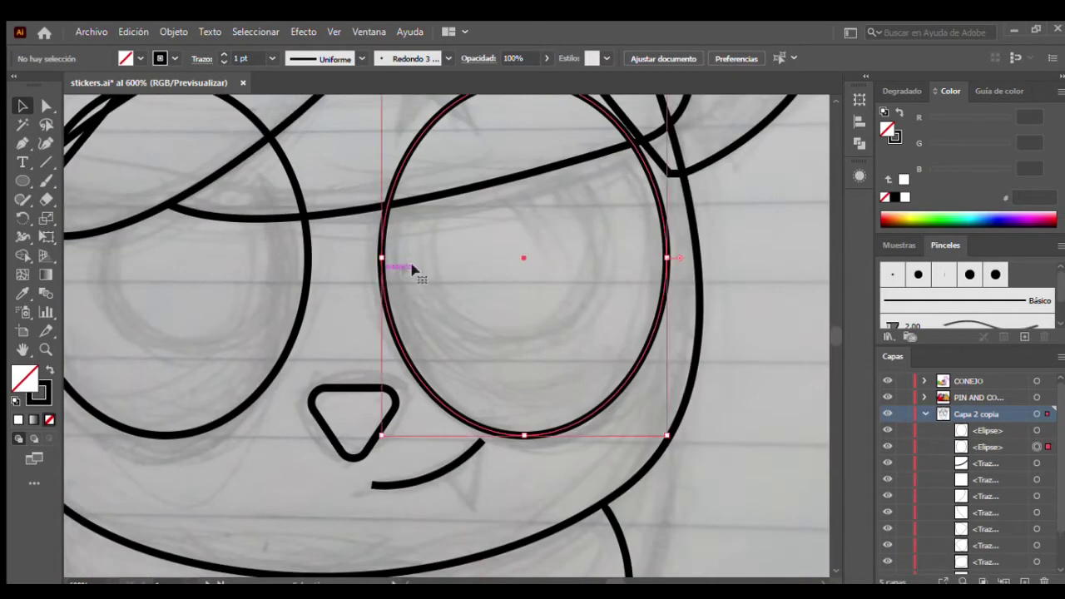
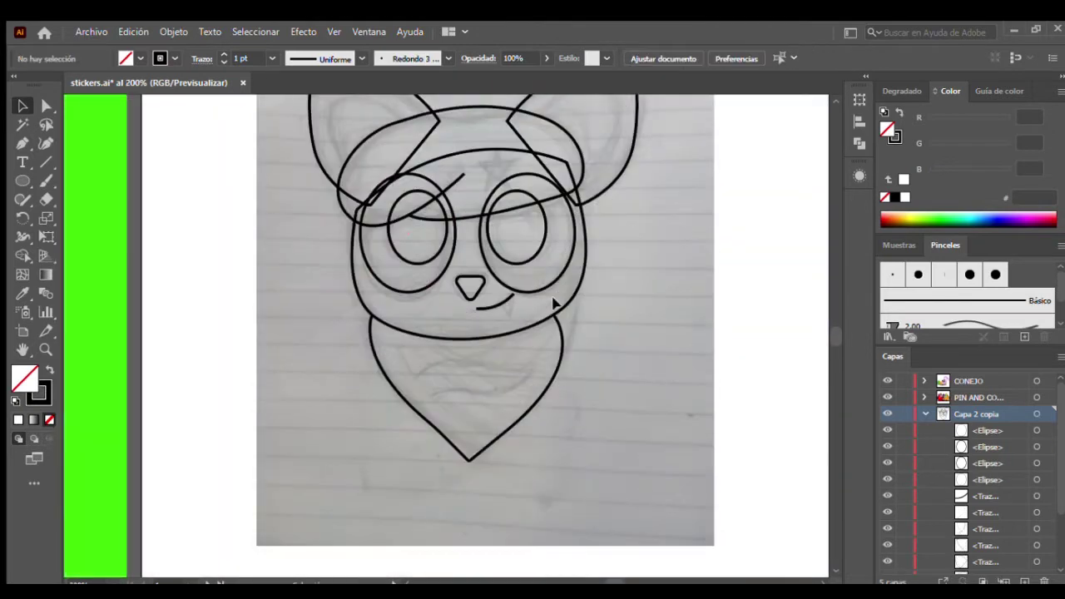
Duplicate the Capa 2 copia layer as Capa 2 copia 2, hide it, and zoom to the head
left_click(925, 414)
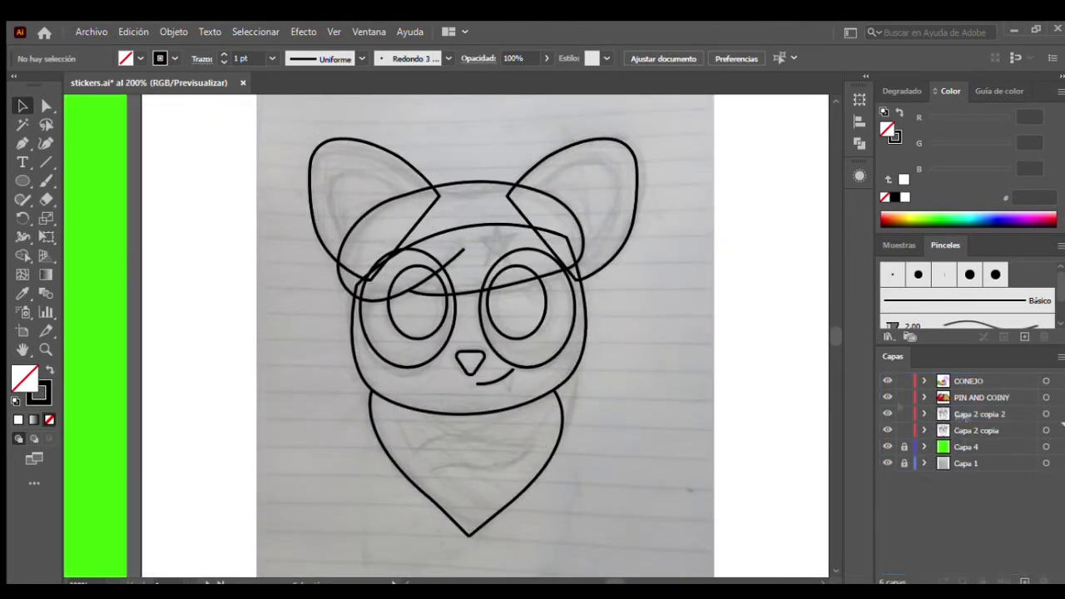
left_click(886, 413)
scroll(444, 268, "up", 2)
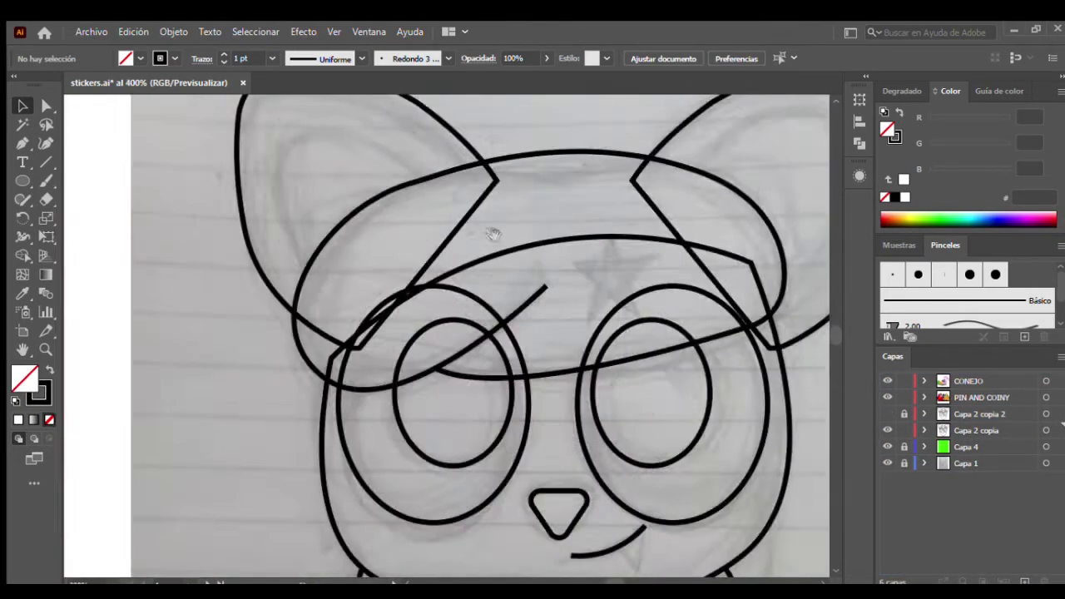
scroll(444, 268, "up", 1)
key("b")
left_click(389, 306)
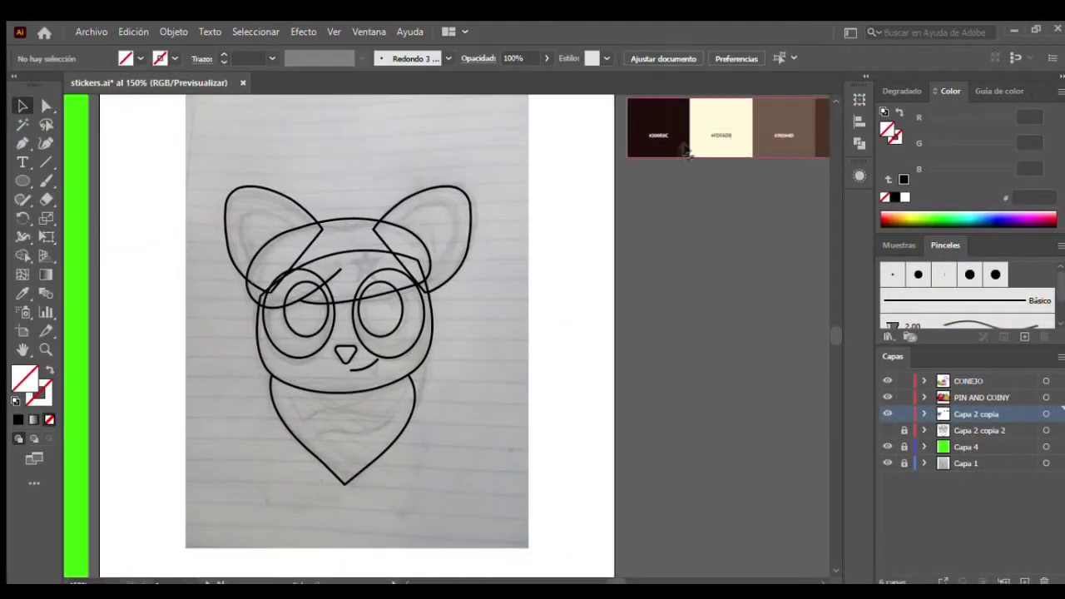
Place the colour palette beside the sketch and draw the shadow curve under the beret fold
left_click_drag(684, 149, 515, 408)
scroll(369, 328, "up", 3)
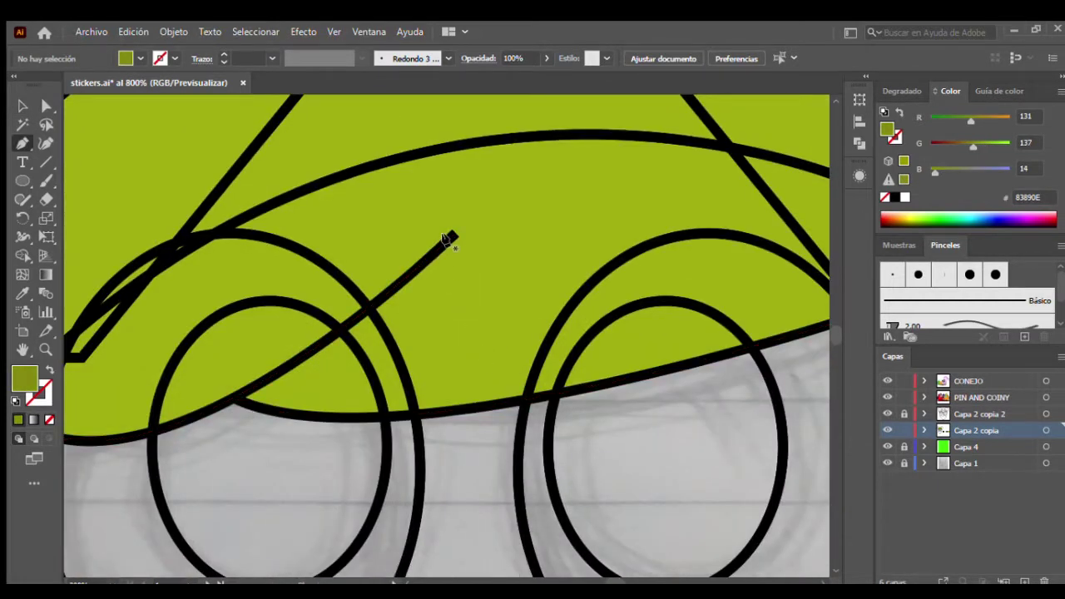
left_click_drag(296, 412, 218, 380)
left_click_drag(449, 239, 450, 237)
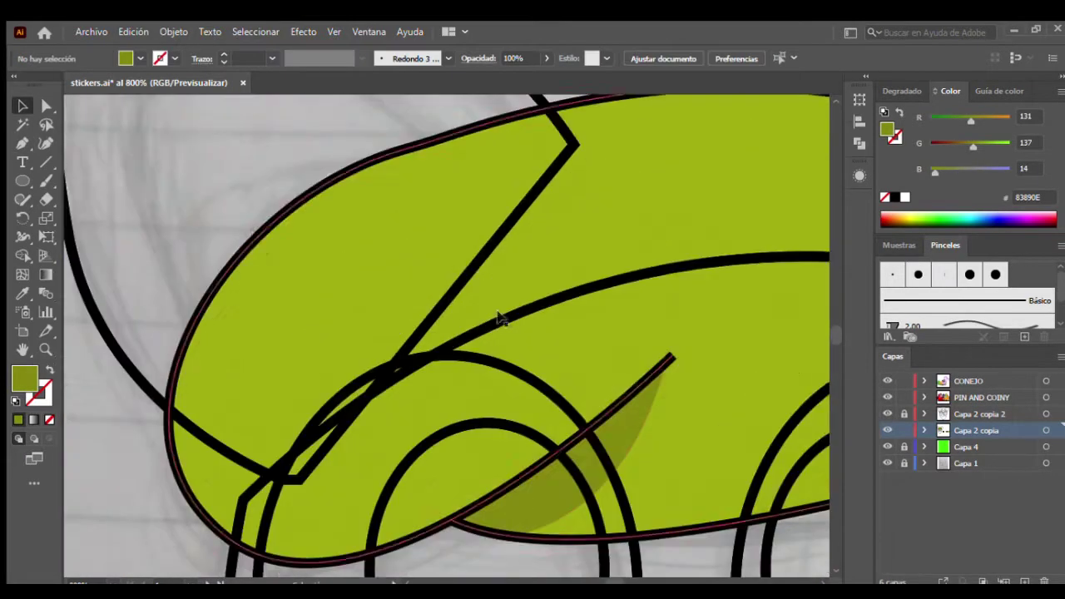
Draw a #83890E shading crescent along the beret's left edge with the Pen tool
key("p")
left_click(278, 219)
mouse_move(393, 546)
left_mouse_down()
mouse_move(678, 553)
mouse_move(630, 556)
left_mouse_up()
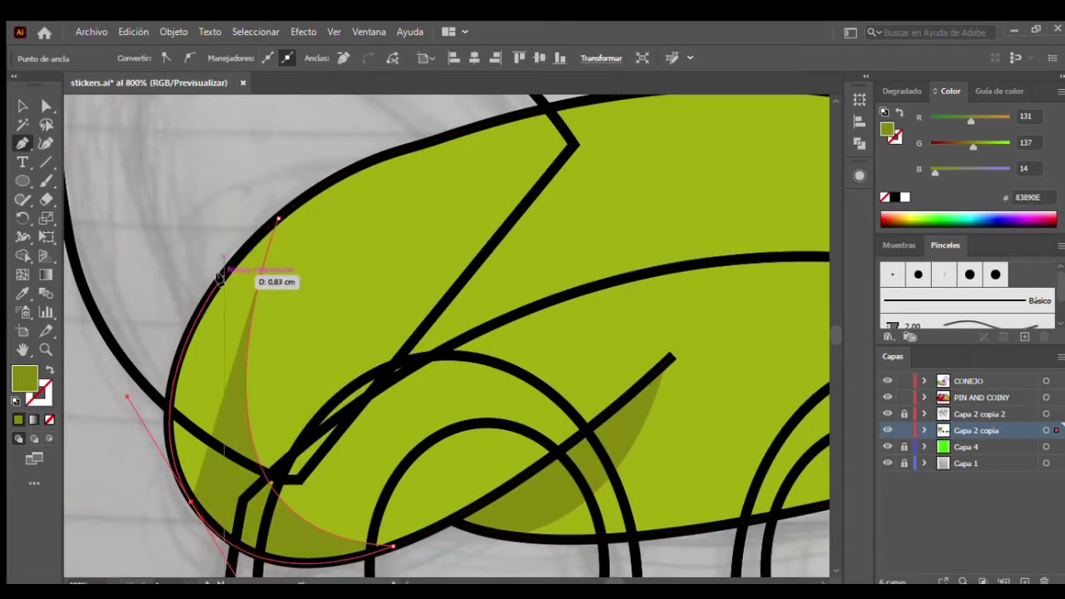
left_click(283, 217)
key("v")
key("ctrl+minus")
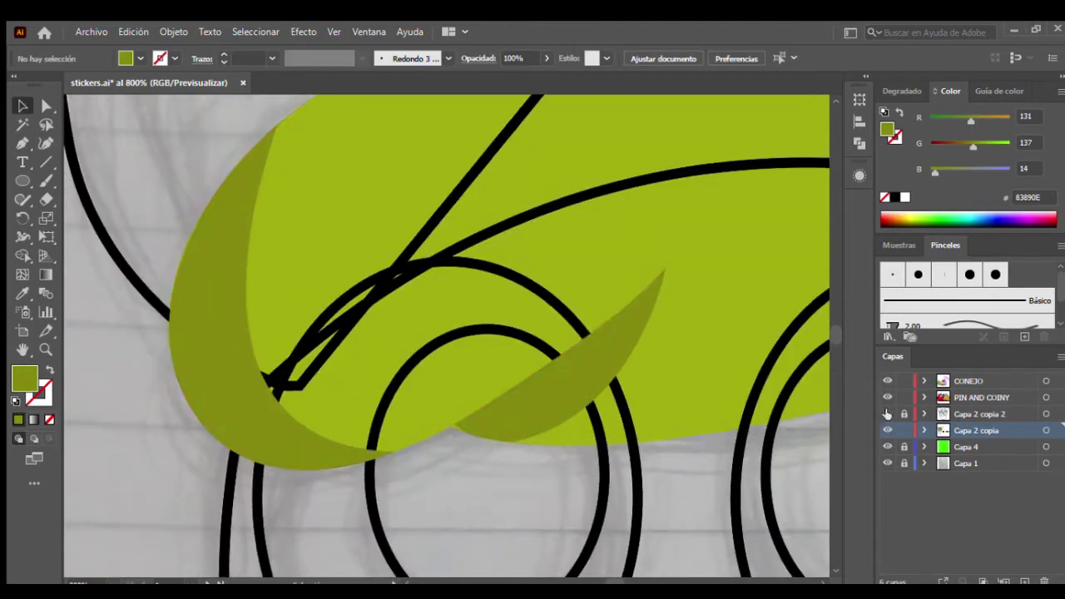
key("ctrl+minus")
Reshape the fold shadow's curve with Direct Selection
left_click(362, 306)
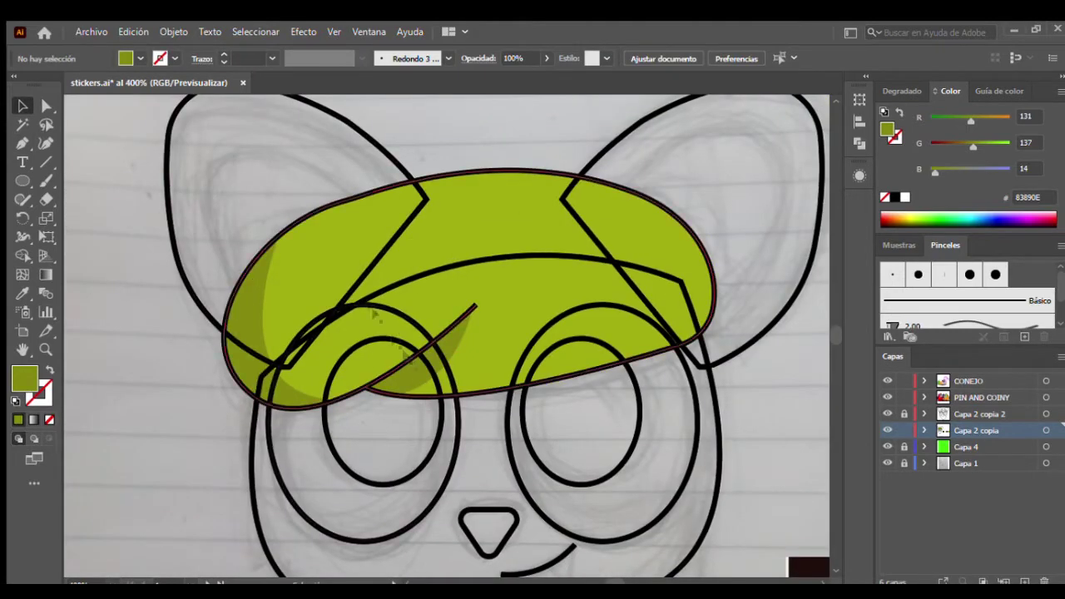
scroll(330, 428, "up", 5)
scroll(330, 429, "down", 5)
key("a")
left_click(416, 345)
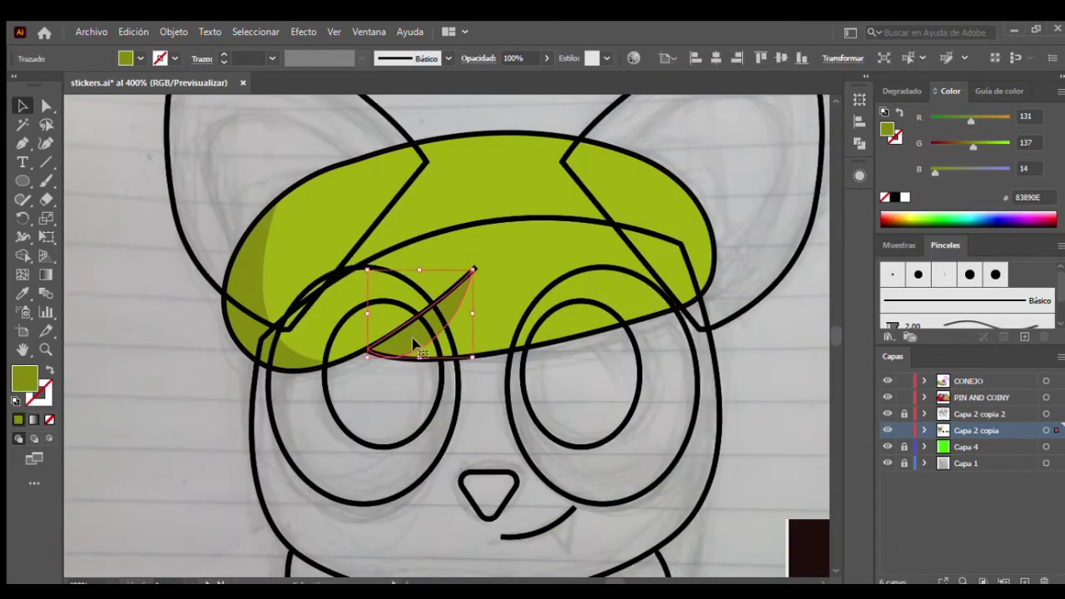
key("ctrl+plus")
key("ctrl+plus")
key("ctrl+plus")
mouse_move(424, 350)
left_mouse_down()
mouse_move(599, 316)
mouse_move(525, 300)
left_mouse_up()
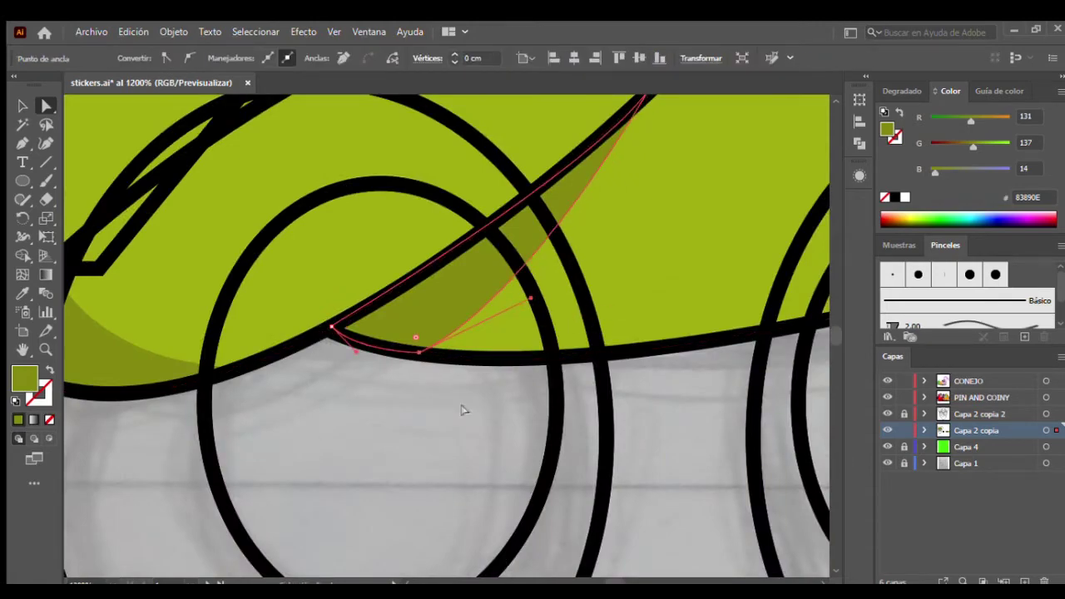
Zoom back out to the whole beret and select the left ear outline
key("v")
key("ctrl+shift+a")
key("ctrl+minus")
key("ctrl+minus")
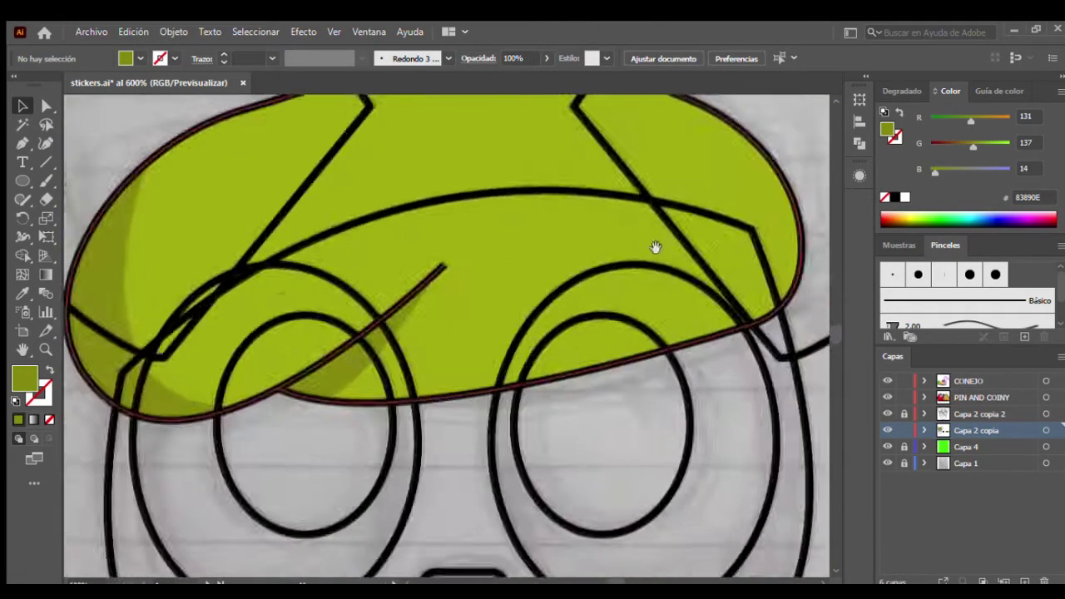
key("ctrl+minus")
scroll(543, 374, "up", 1)
left_click(297, 163)
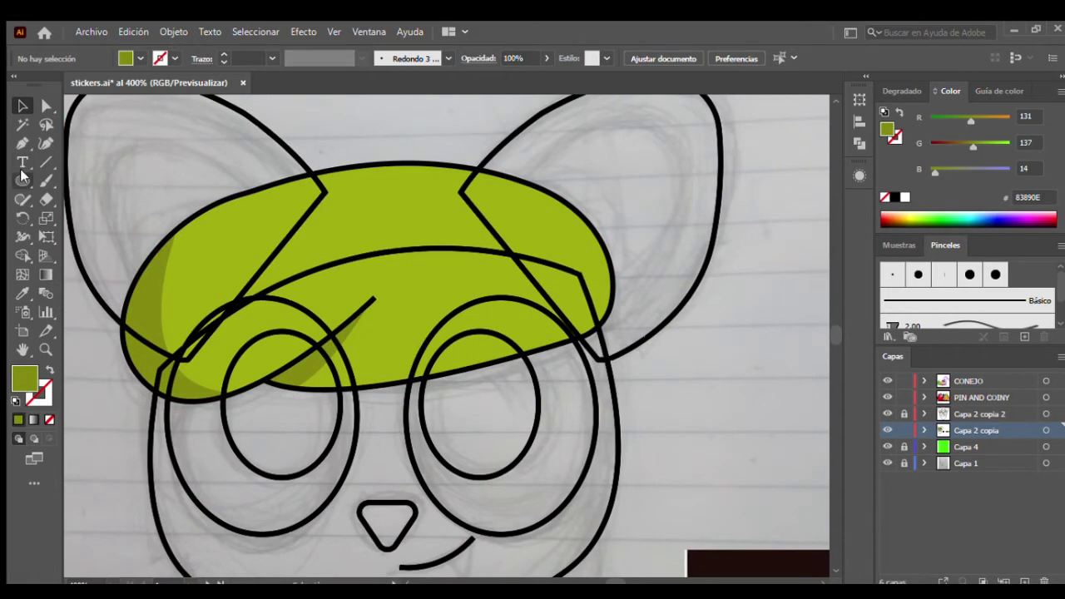
scroll(522, 303, "up", 2)
Draw a small star on the beret's right side, tilting, reflecting and scaling it to fit
left_click_drag(399, 273, 465, 320)
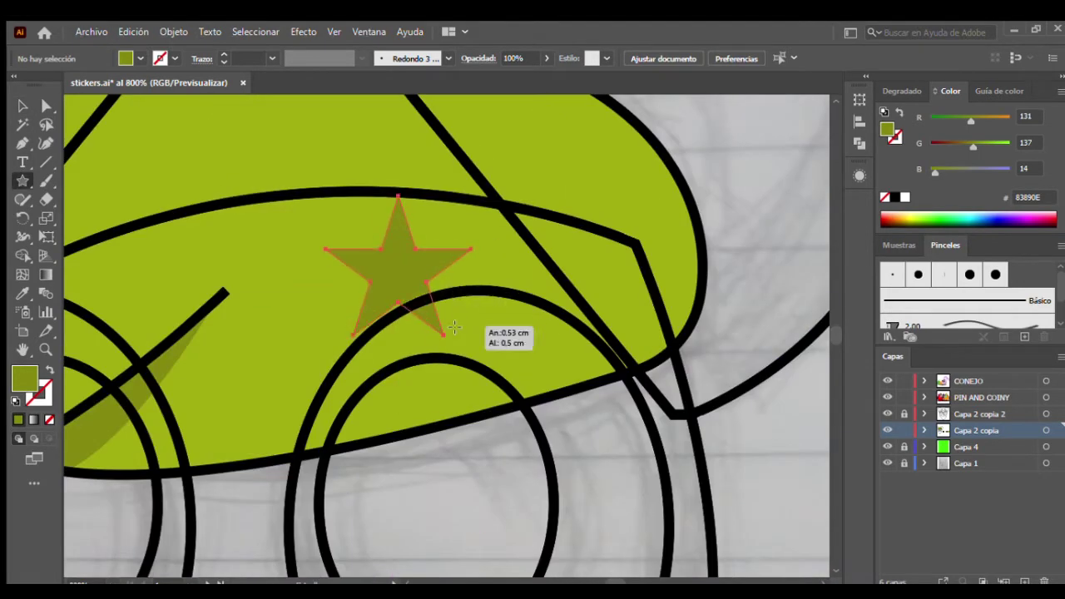
key("v")
left_click_drag(396, 269, 449, 274)
left_click_drag(528, 198, 516, 183)
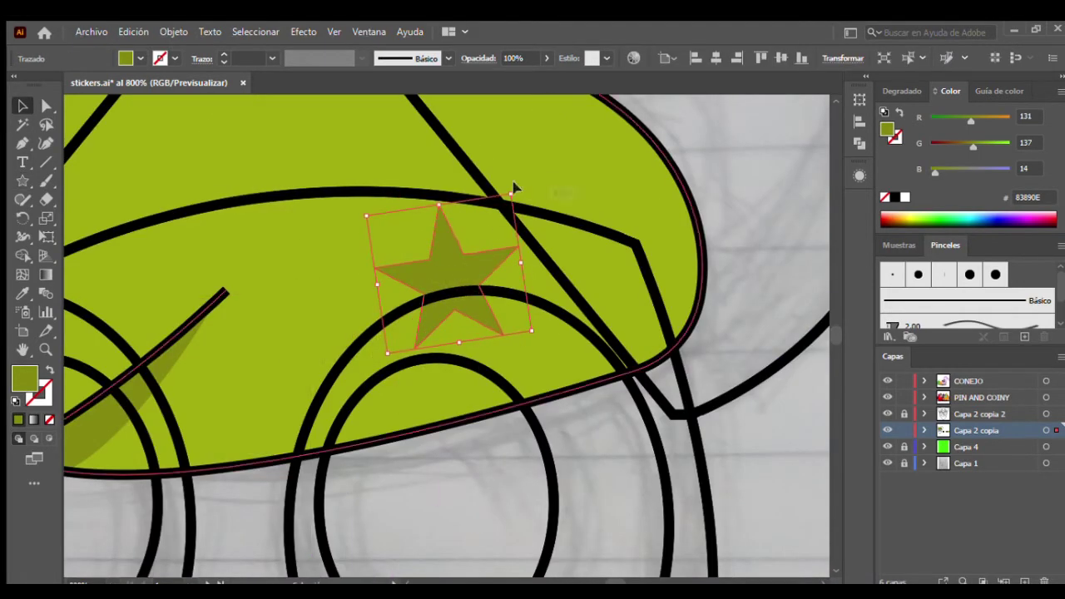
left_click_drag(450, 280, 439, 279)
left_click(46, 218)
left_click_drag(330, 253, 319, 259)
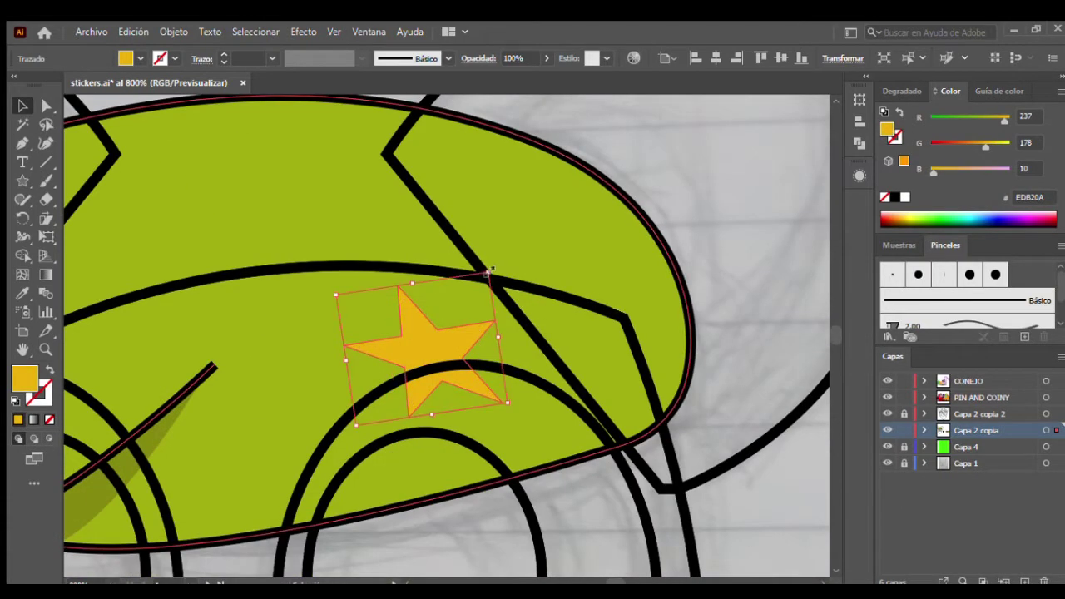
left_click_drag(491, 271, 494, 267)
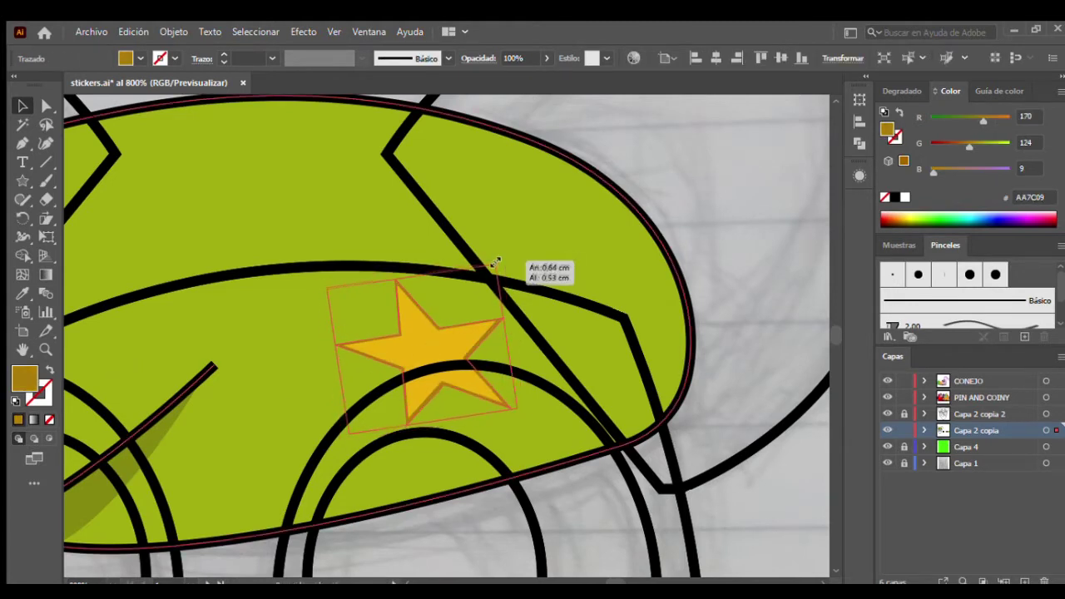
left_click_drag(502, 257, 495, 265)
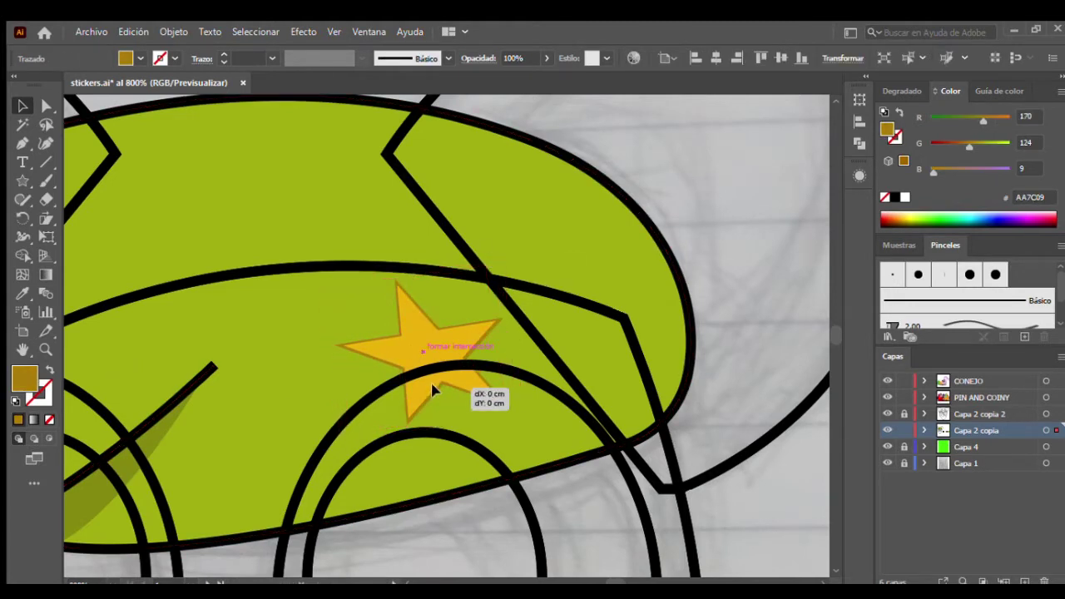
left_click(748, 344)
key("ctrl+minus")
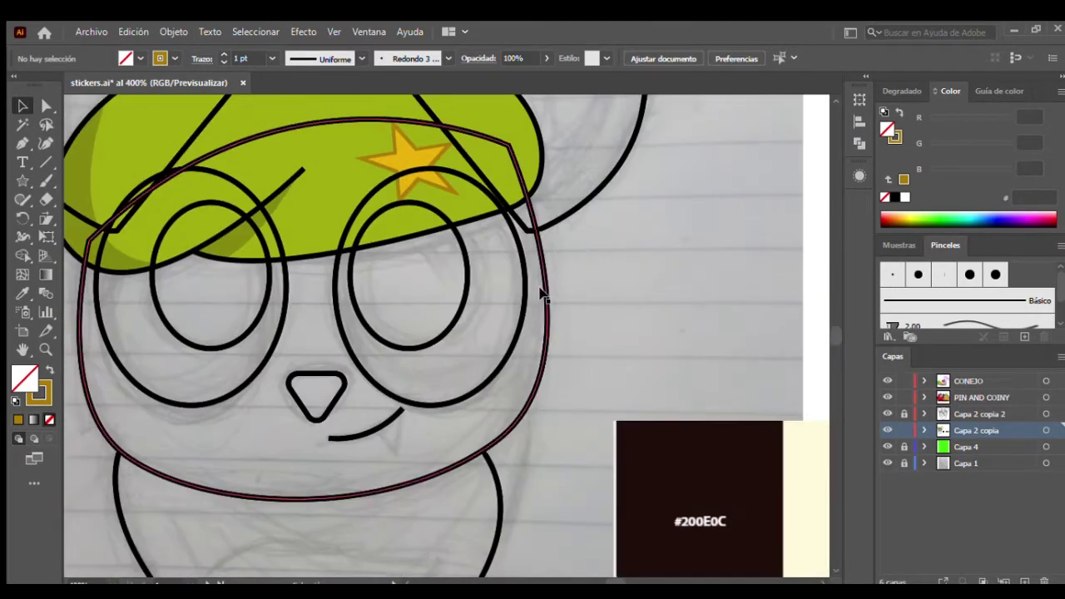
Select the face outline and hide the Capa 2 copia 2 outline layer
left_click(541, 293)
left_click_drag(623, 309, 660, 316)
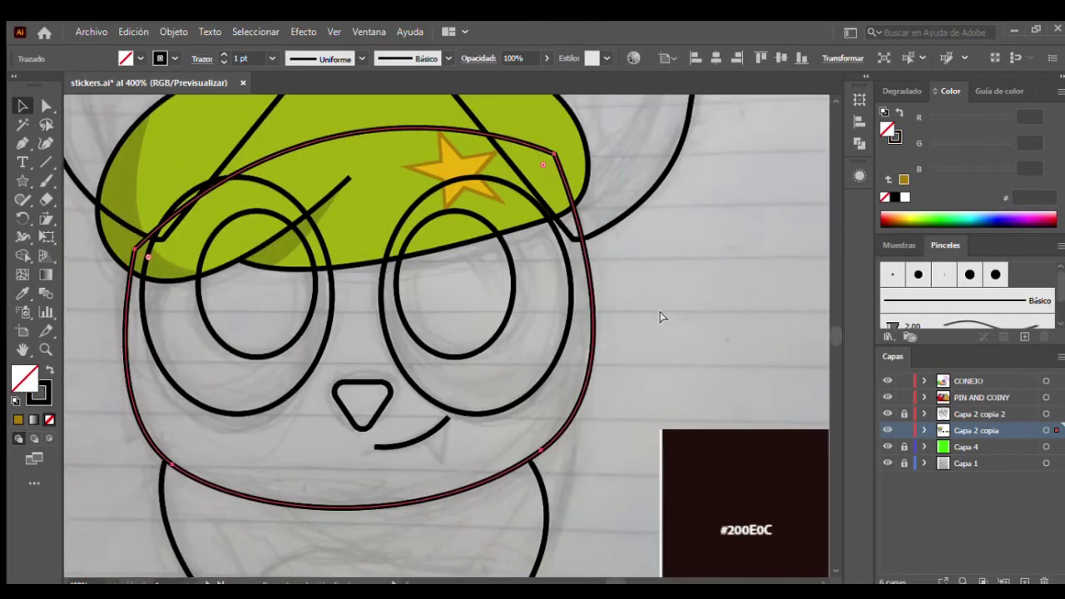
left_click(887, 414)
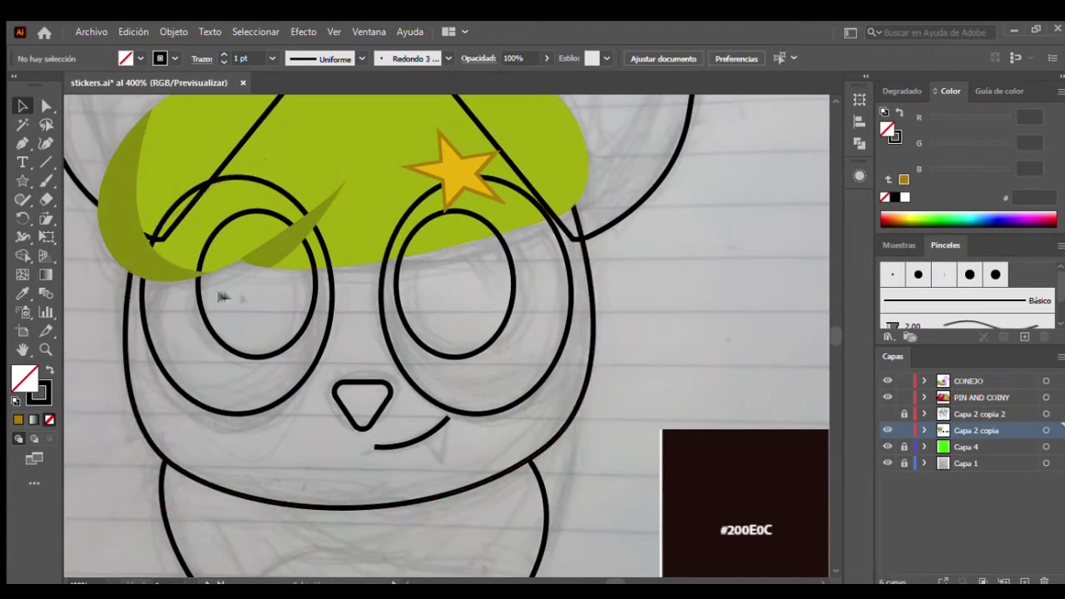
scroll(691, 275, "up", 3)
left_click(693, 249)
scroll(275, 249, "down", 2)
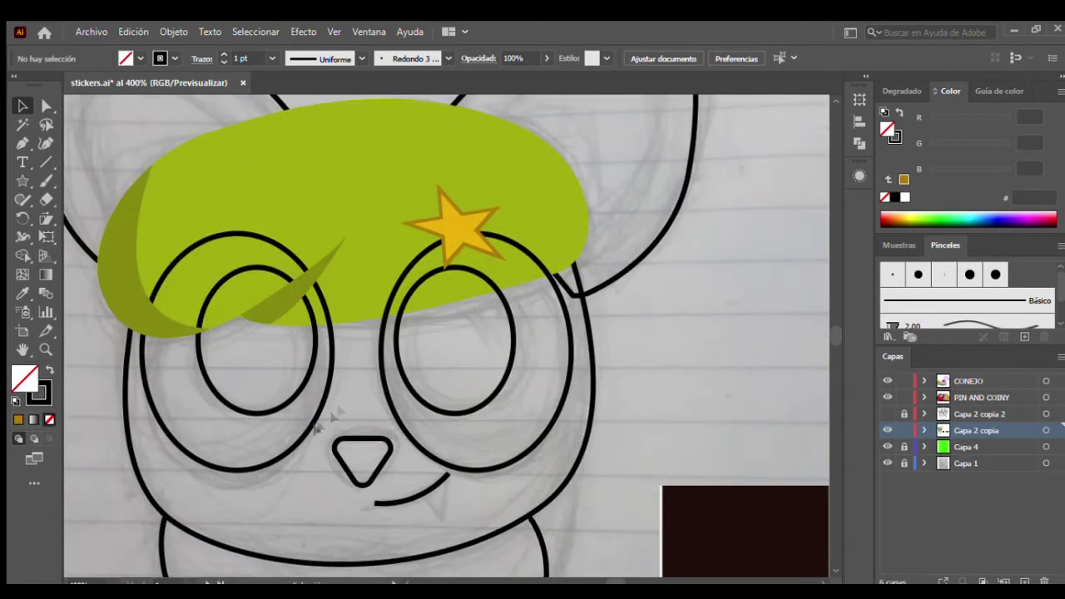
scroll(305, 366, "down", 2)
Fill the face cream #FDFADB by sampling the palette swatch with the Eyedropper
left_click(573, 406)
key("i")
scroll(499, 399, "right", 5)
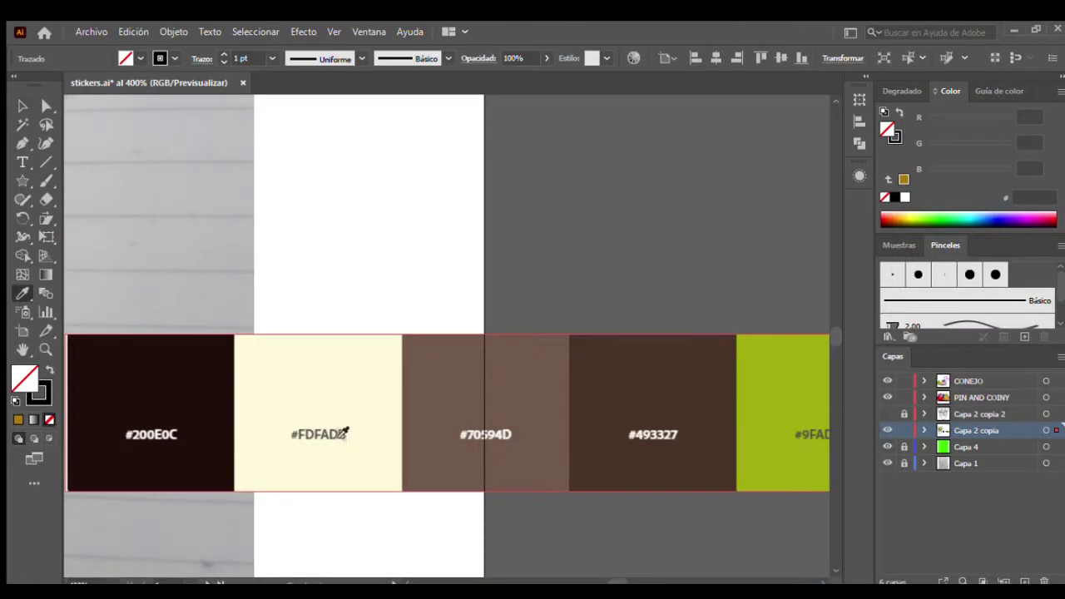
left_click(340, 433)
scroll(440, 249, "left", 5)
key("v")
left_click(676, 303)
Sample brown #70594D from the palette as the current fill colour
scroll(563, 349, "up", 2)
scroll(604, 278, "down", 3)
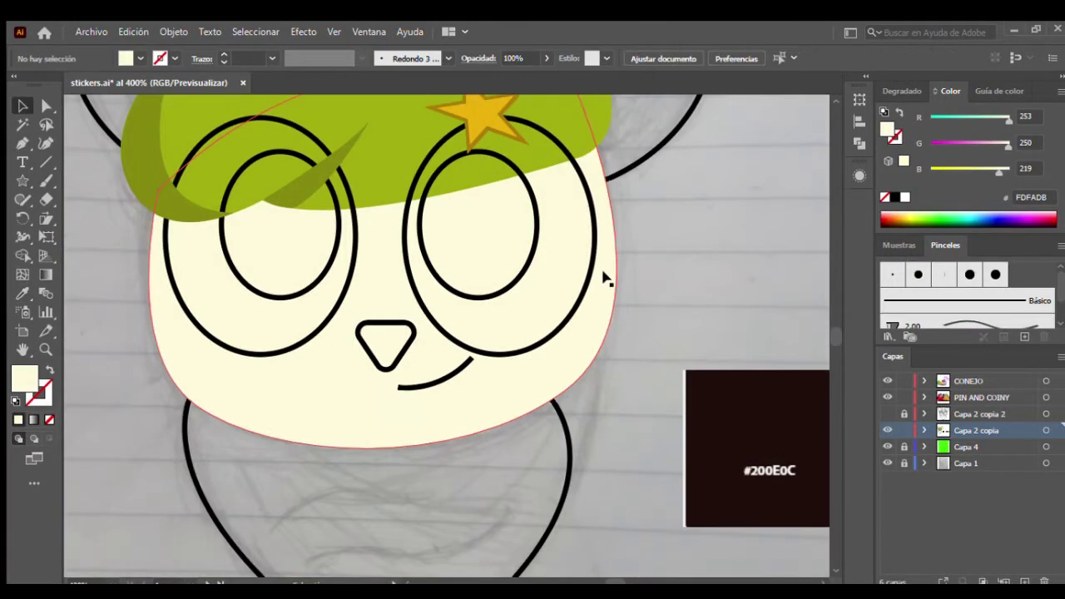
scroll(175, 256, "down", 1)
key("p")
scroll(333, 291, "right", 5)
key("i")
left_click(571, 404)
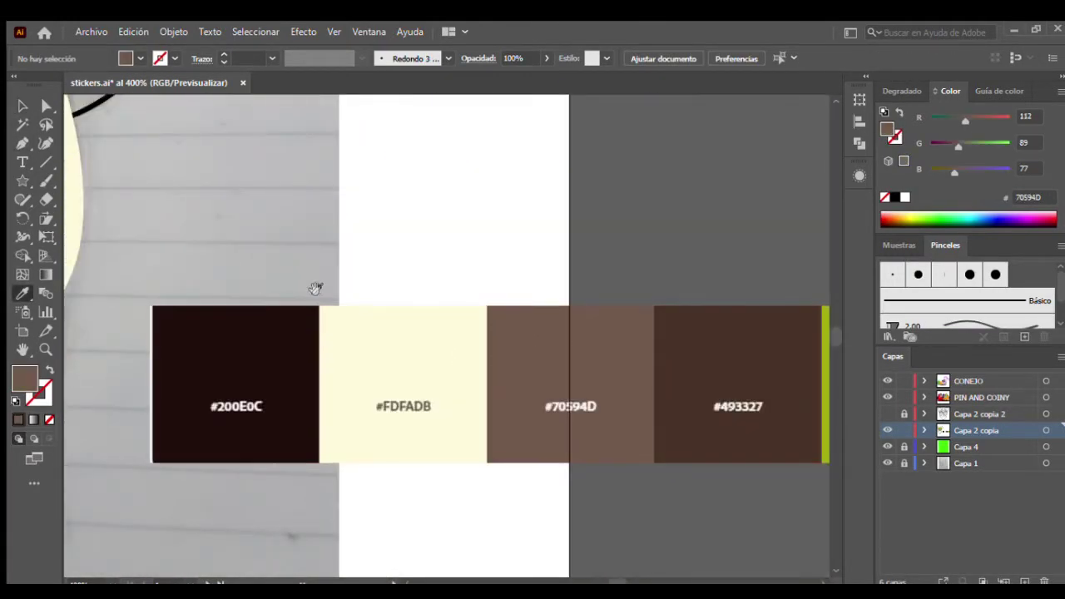
scroll(314, 290, "left", 5)
Draw two brown triangular stripes on the left cheek with the Pen tool
key("p")
left_click(142, 203)
left_click(260, 272)
left_click(101, 219)
left_click(142, 203)
key("v")
left_click_drag(195, 241, 195, 315)
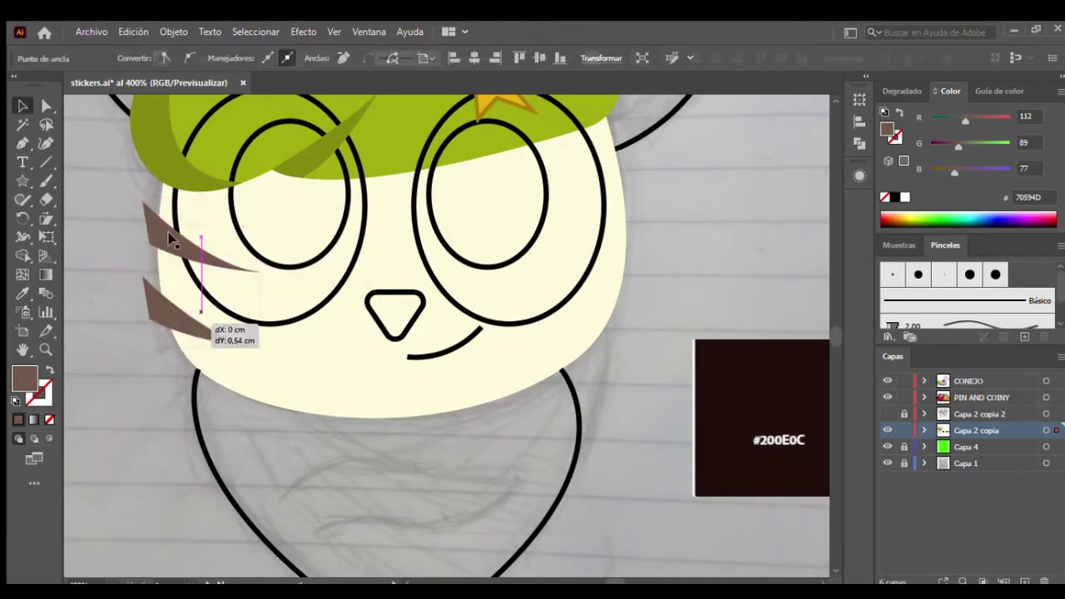
Mirror the stripe pair onto the right cheek, rotating it to match the face
left_click_drag(125, 192, 275, 354)
left_click_drag(200, 275, 613, 321)
left_click_drag(703, 197, 670, 203)
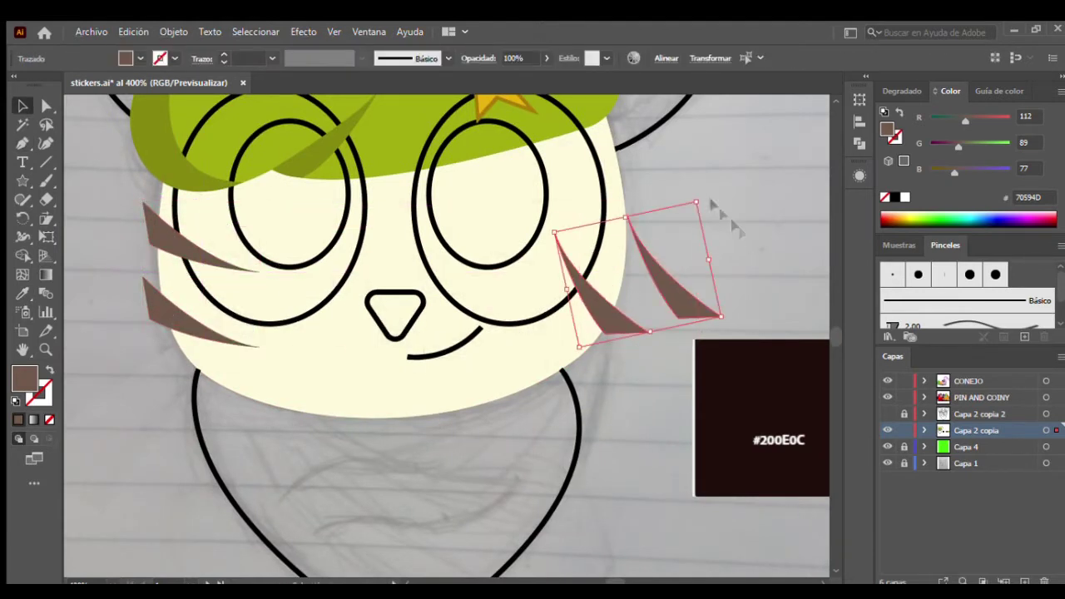
left_click_drag(637, 178, 657, 185)
left_click_drag(613, 238, 609, 225)
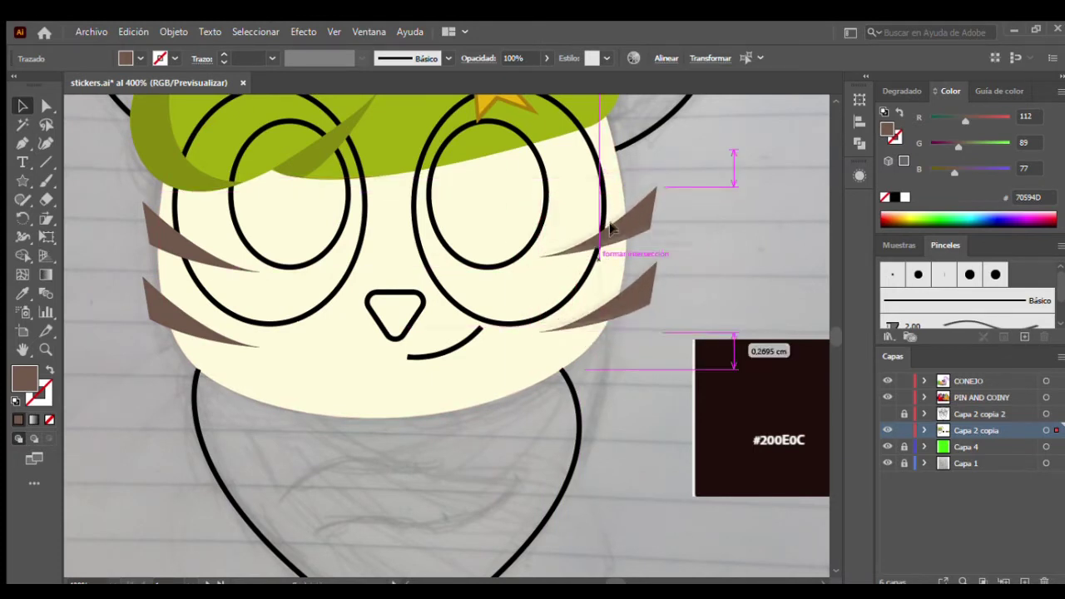
left_click(506, 302)
Add a horizontal ruler guide across the eyes and align the right stripes with the left
key("ctrl+r")
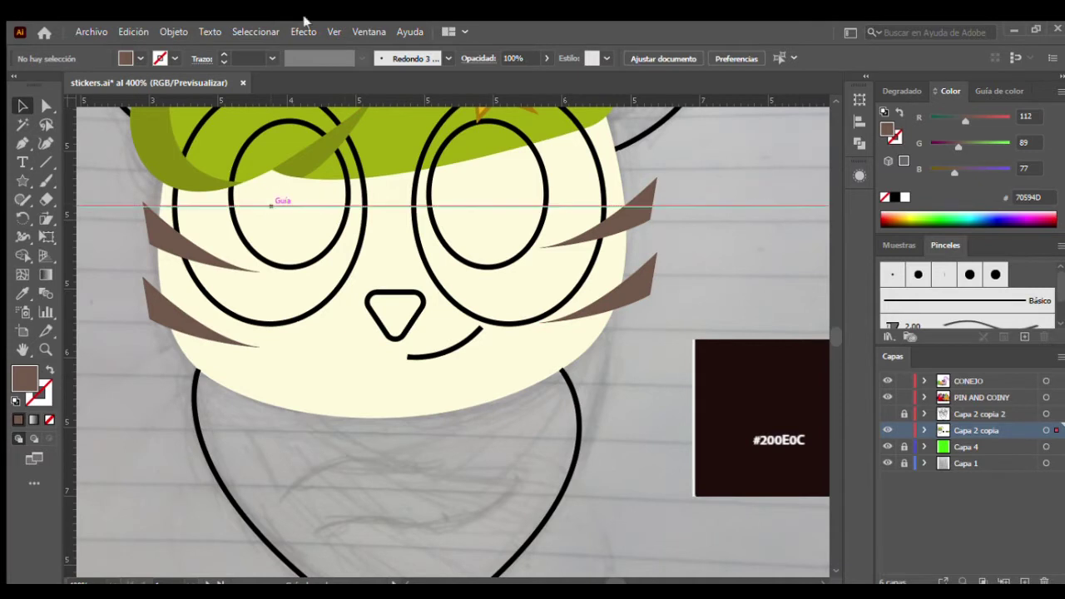
left_click(316, 166)
left_click_drag(711, 203, 370, 104)
left_click_drag(635, 218, 638, 244)
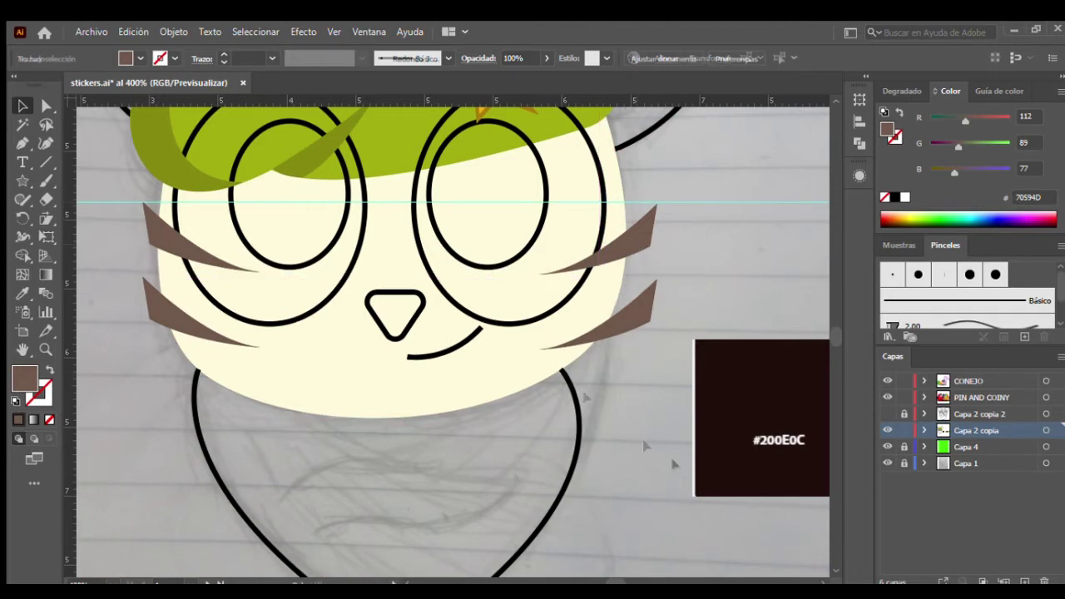
scroll(674, 463, "up", 3)
scroll(801, 481, "left", 3)
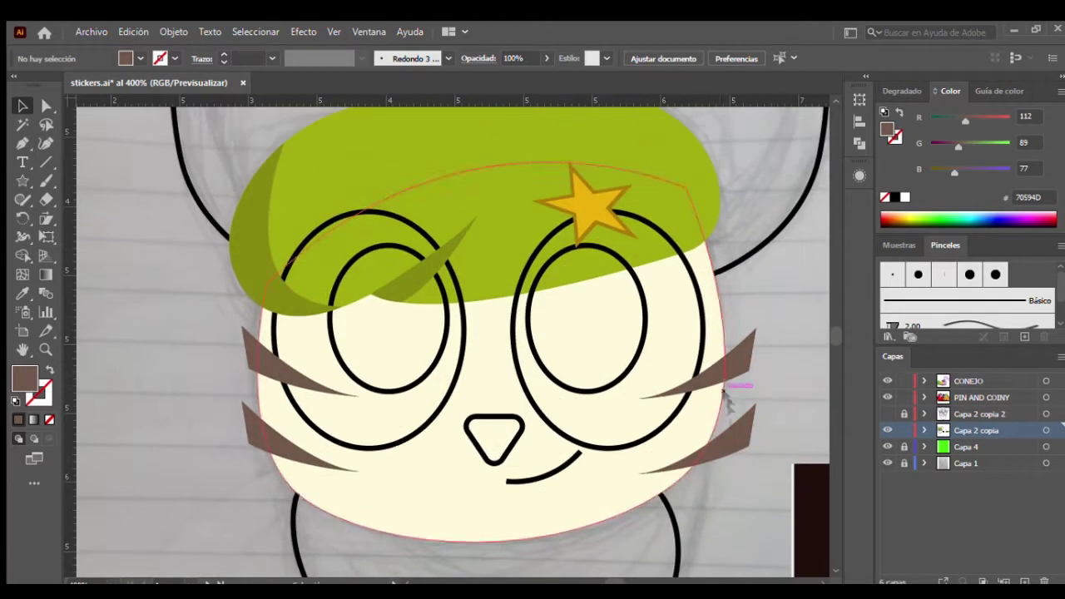
Trim the cheek stripes to the face outline with the Shape Builder tool
left_click_drag(732, 499, 180, 371)
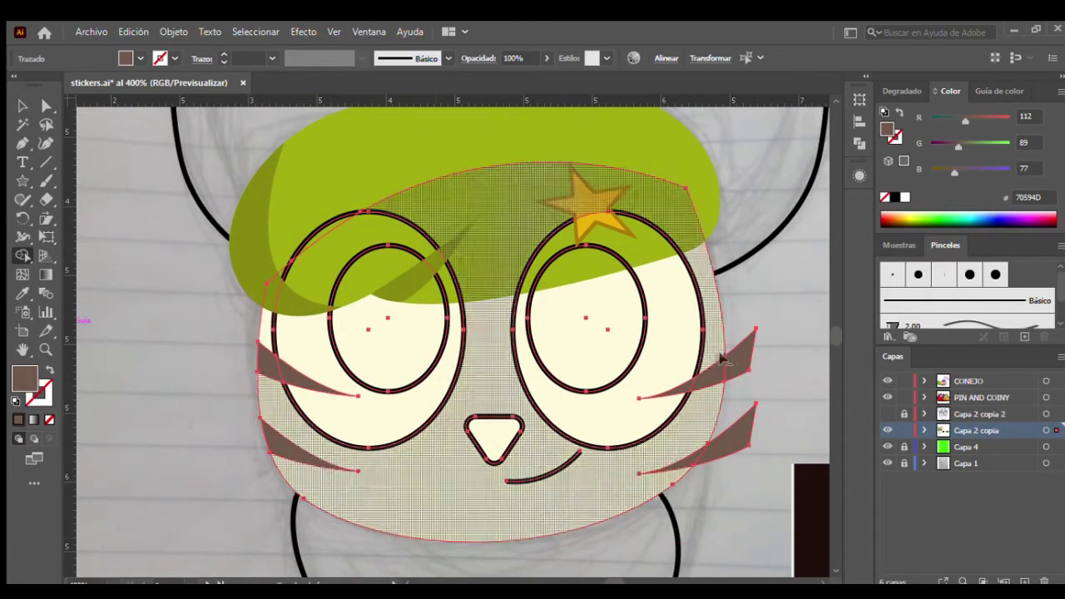
key("v")
left_click(770, 416)
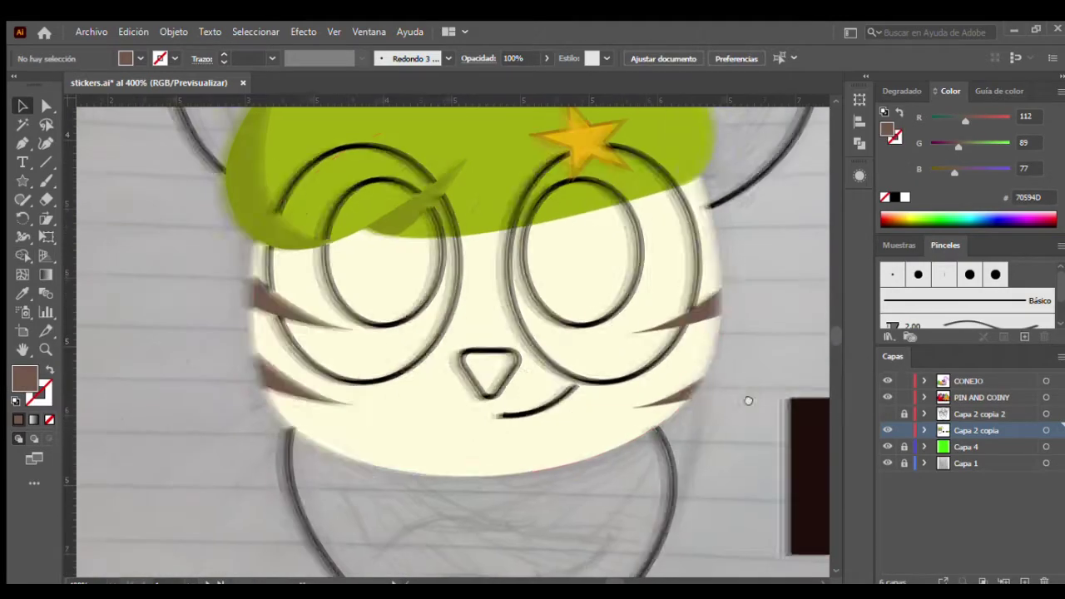
left_click(604, 261)
left_click(435, 244, "shift")
left_click(572, 332, "shift")
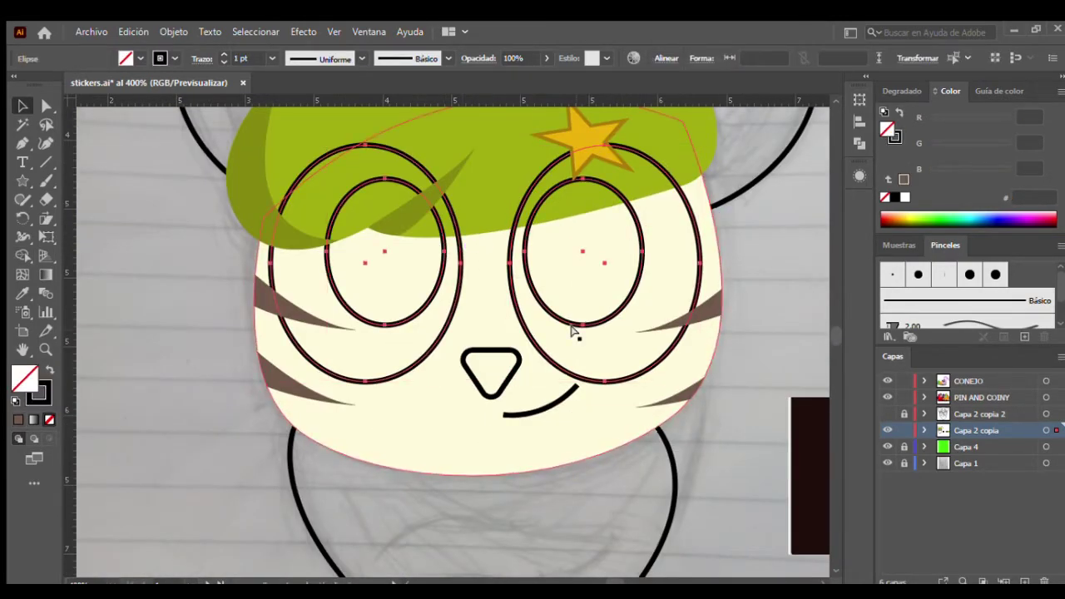
left_click(150, 314)
Check each trimmed cheek stripe, then select both body curves
left_click(291, 301)
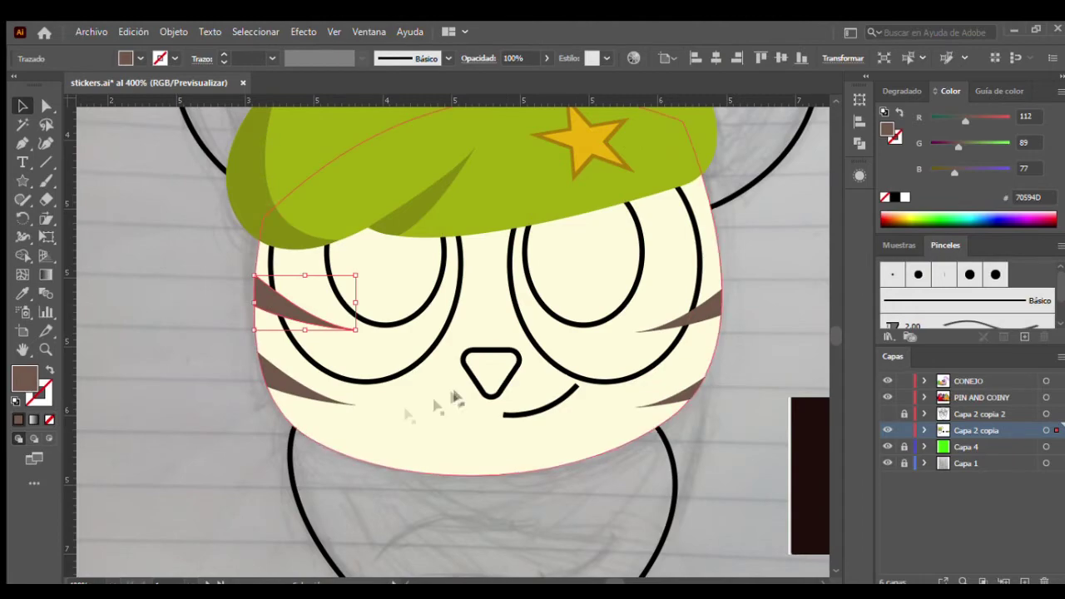
scroll(455, 397, "up", 3)
left_click(709, 372)
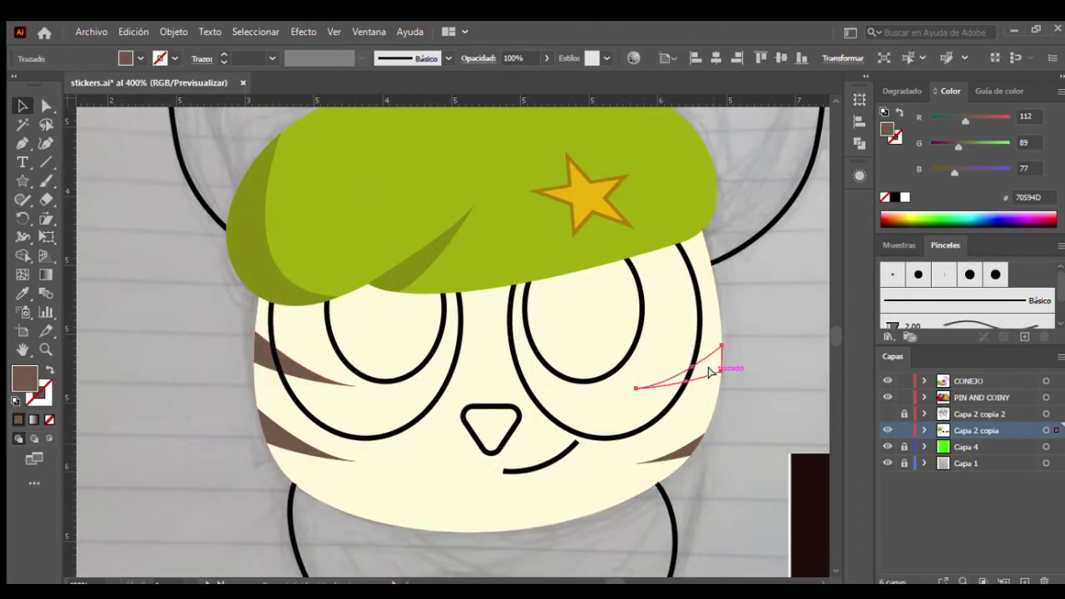
scroll(755, 347, "down", 5)
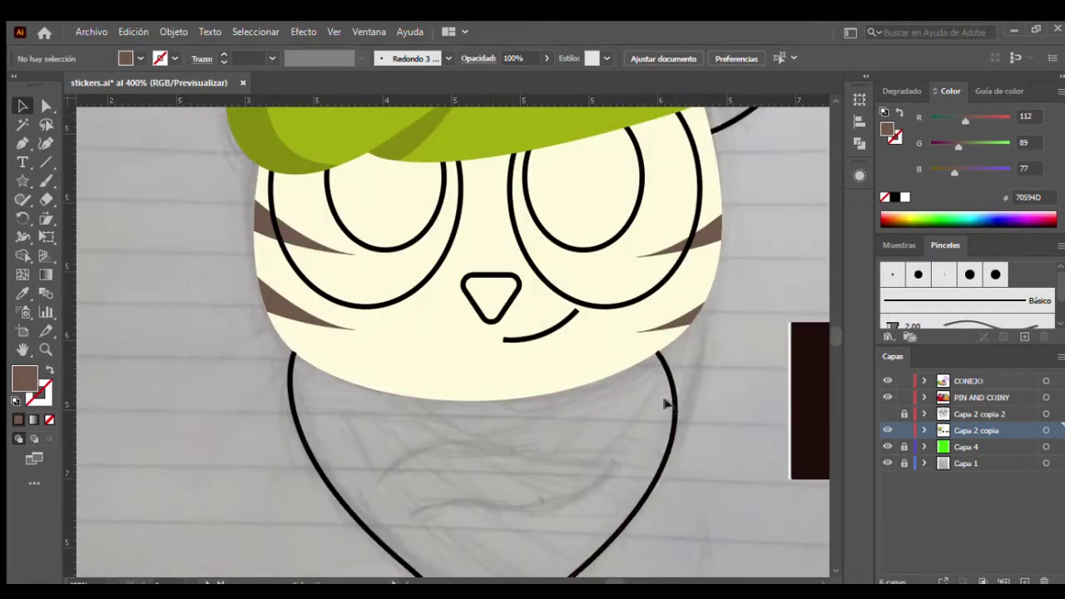
left_click(670, 324)
left_click_drag(359, 433, 657, 243)
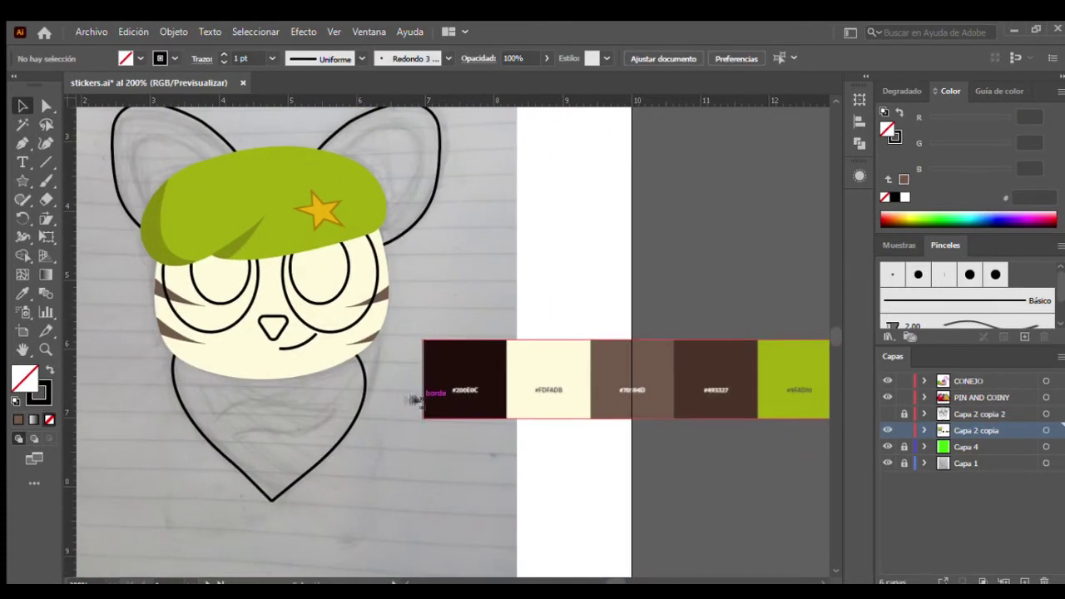
Colour the bandana red by swapping fill and stroke, and make the nose #200E0C
left_click_drag(421, 397, 107, 368)
left_click(49, 370)
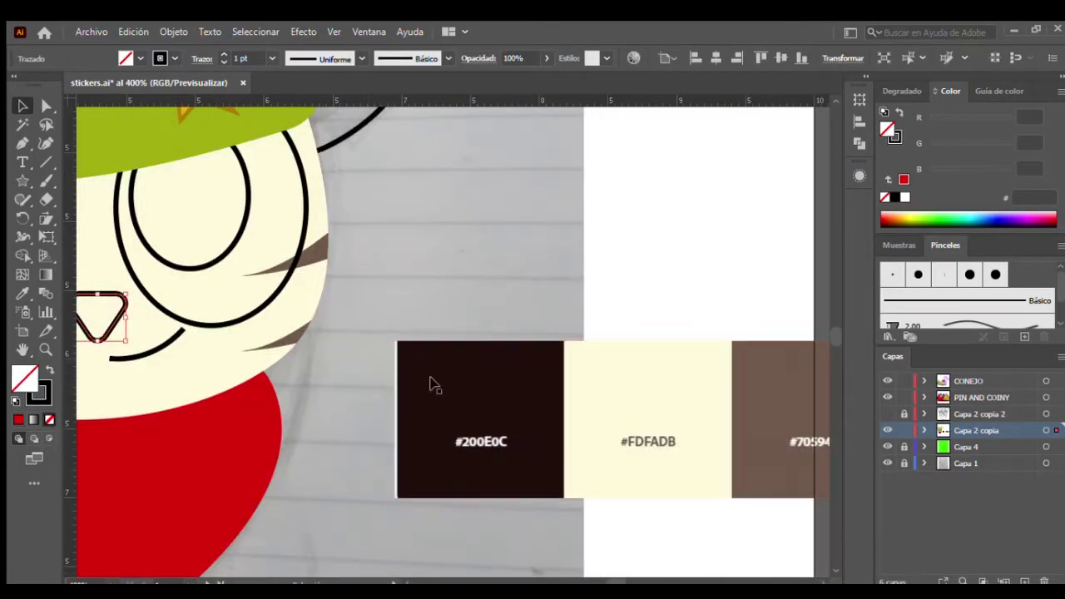
left_click(428, 380)
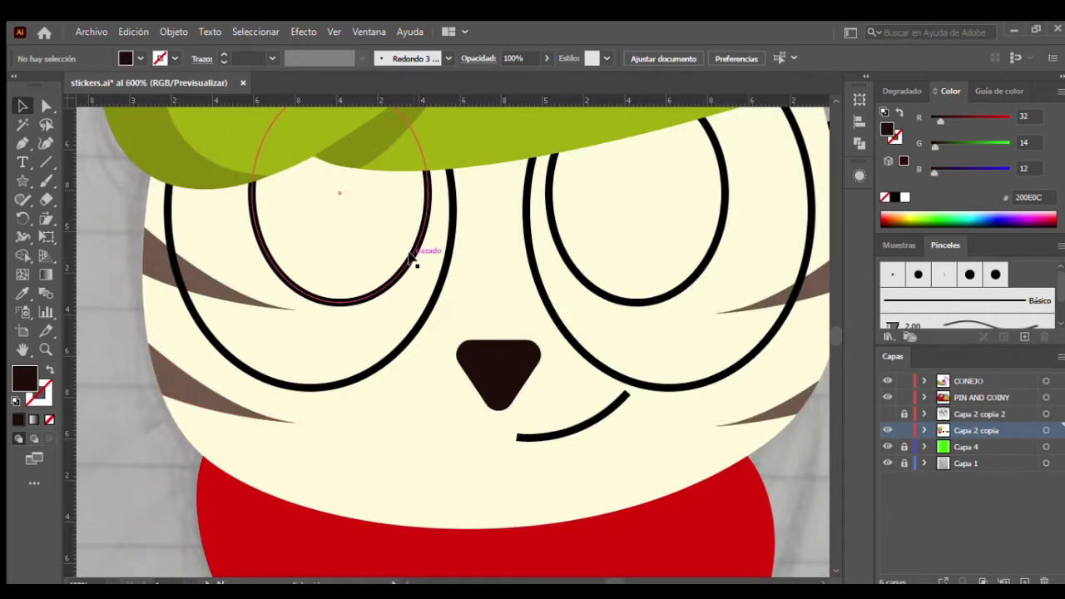
Fill both pupils solid black and give the eye ring a white fill with black stroke
left_click(418, 259)
left_click(581, 271, "shift")
key("shift+x")
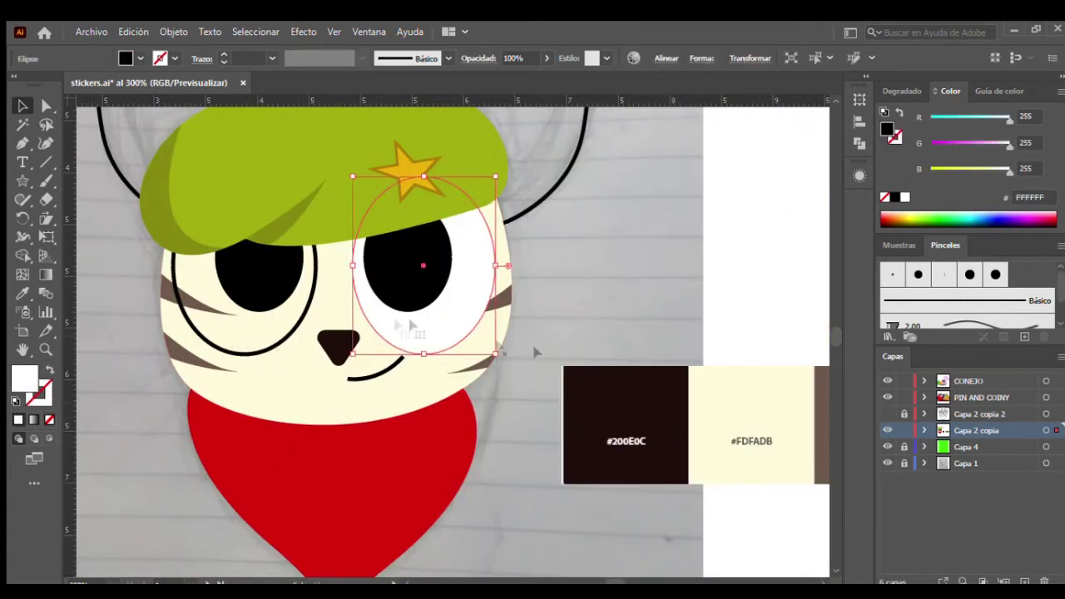
key("d")
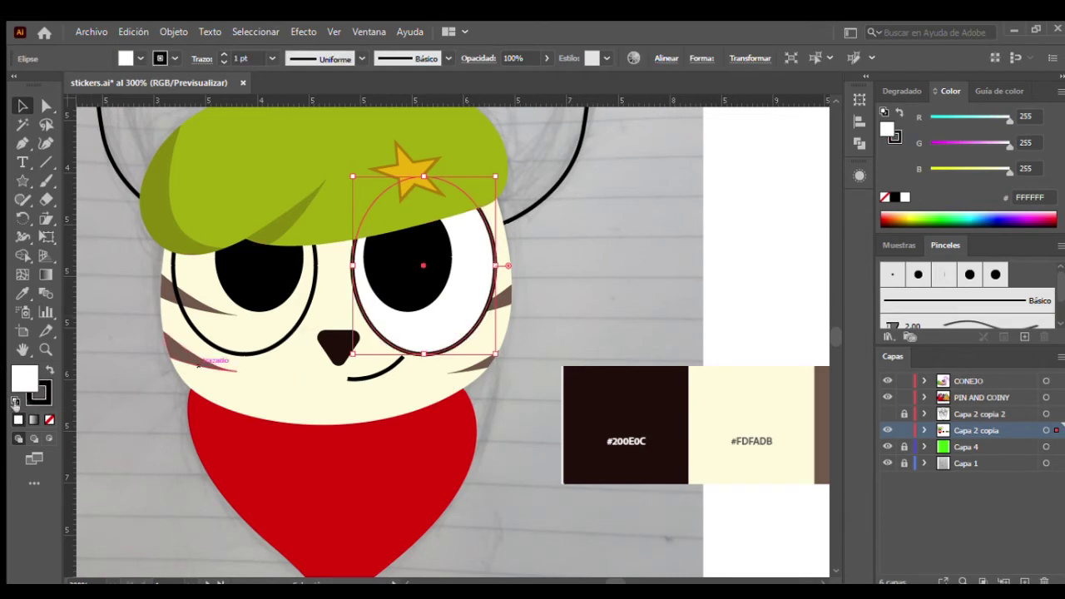
left_click(309, 314)
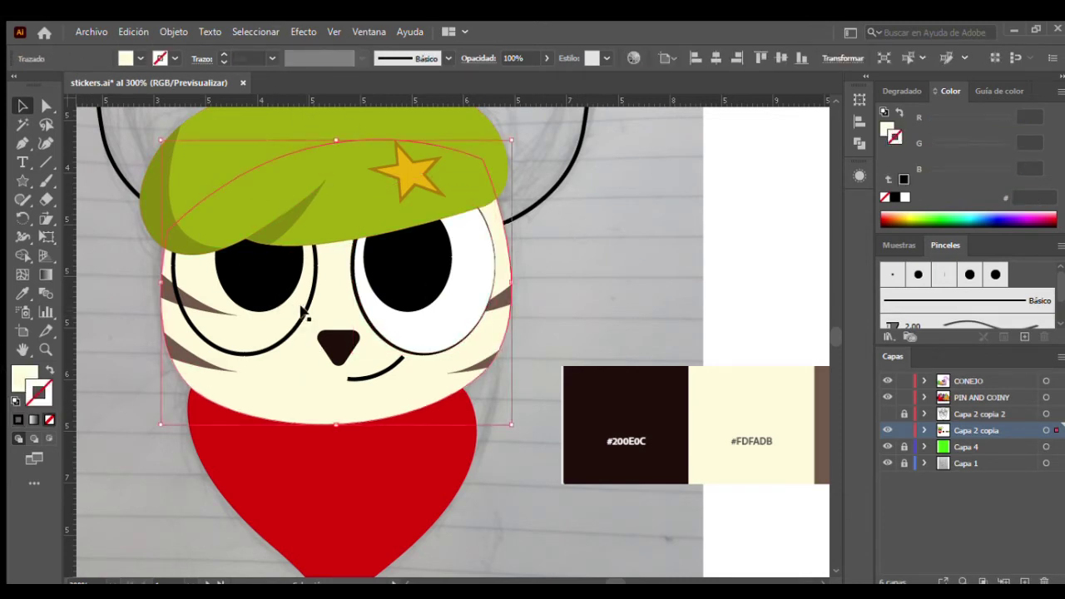
left_click_drag(238, 266, 315, 316)
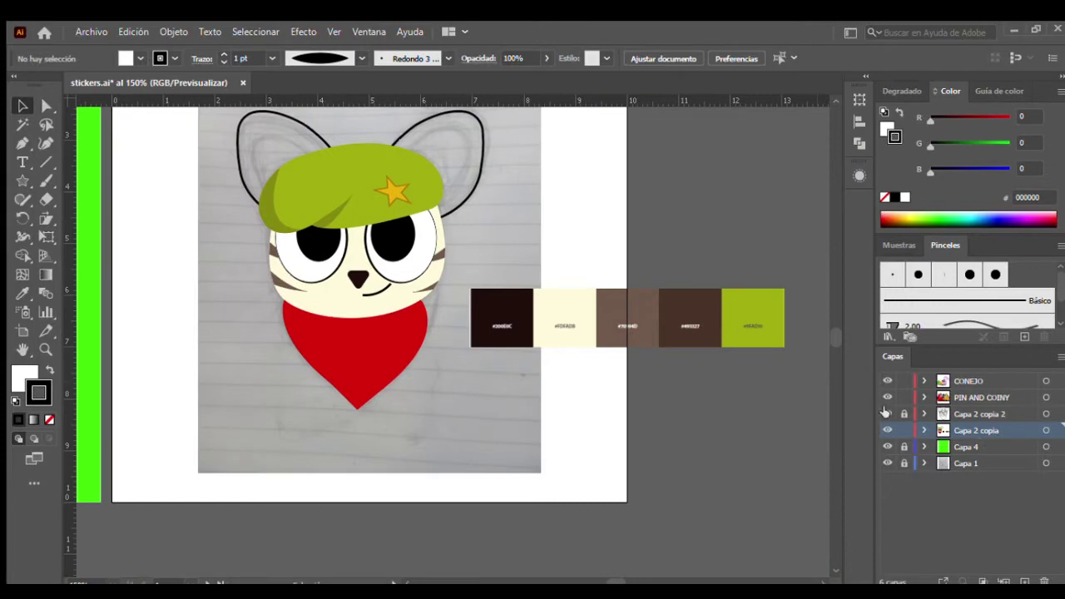
Scale a copy of the ear outline into the left inner ear, then select the mouth curve
scroll(362, 245, "up", 3)
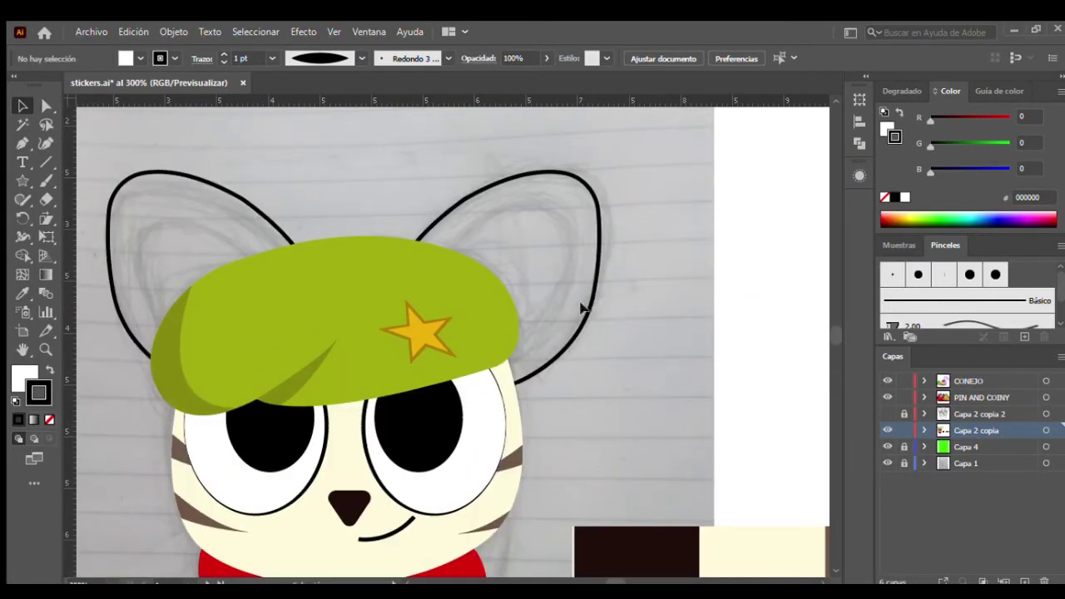
left_click(589, 297)
mouse_move(595, 199)
left_mouse_down()
mouse_move(272, 183)
mouse_move(279, 201)
left_mouse_up()
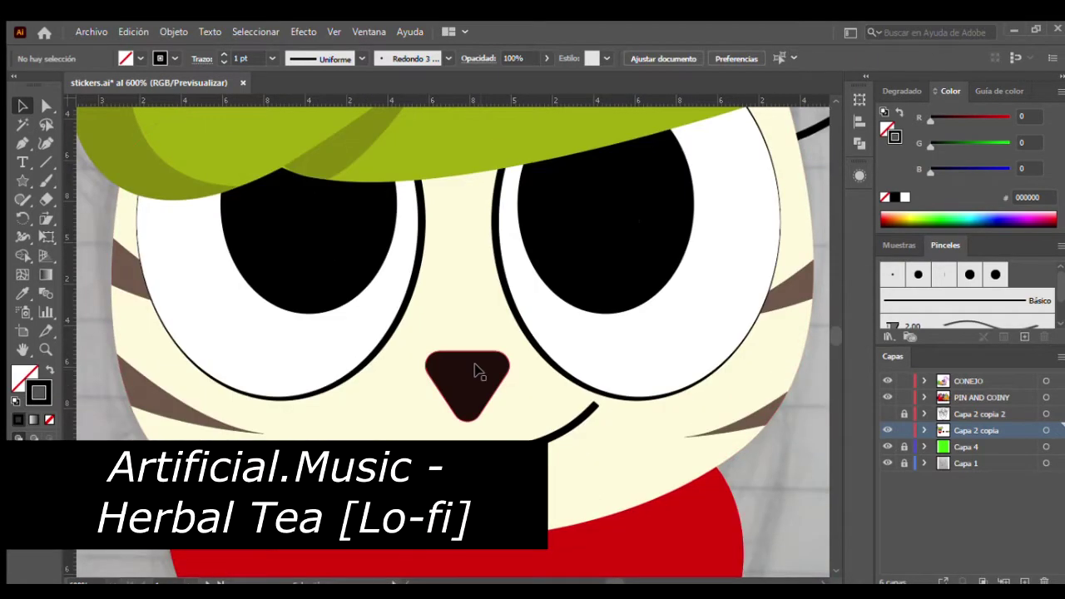
scroll(475, 371, "down", 2)
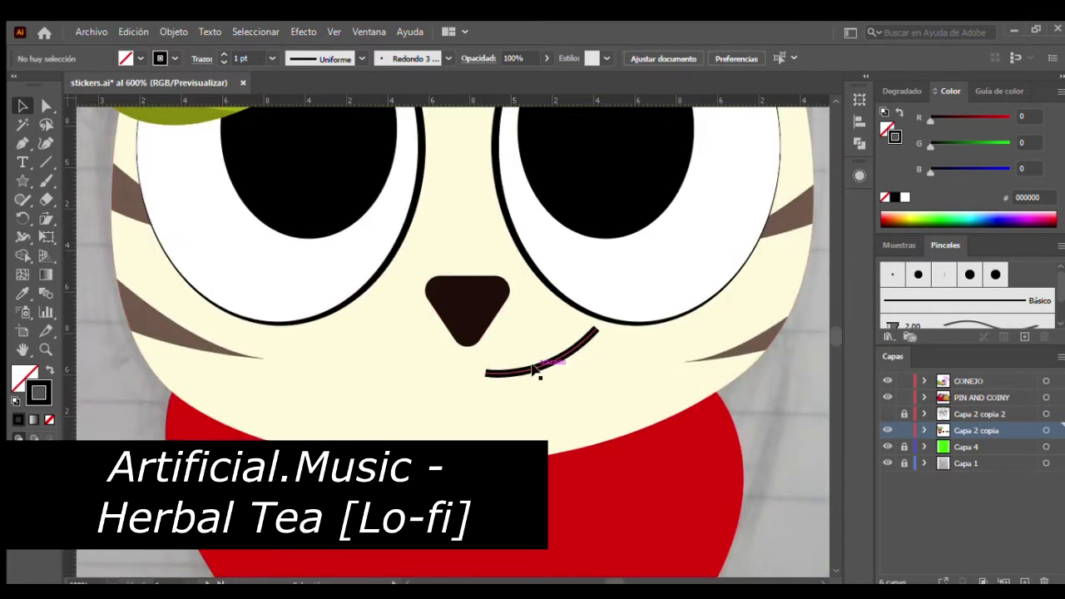
left_click(537, 358)
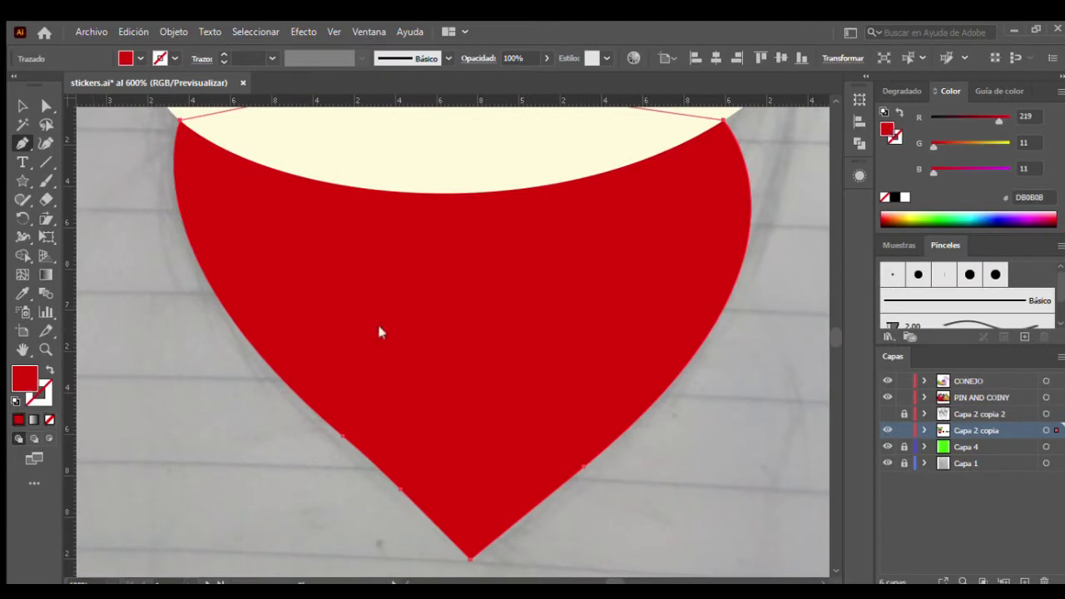
Draw the first dark red crease shape on the bandana with the Pen tool
left_click(158, 227)
left_click_drag(373, 333, 503, 339)
left_click_drag(92, 266, 101, 259)
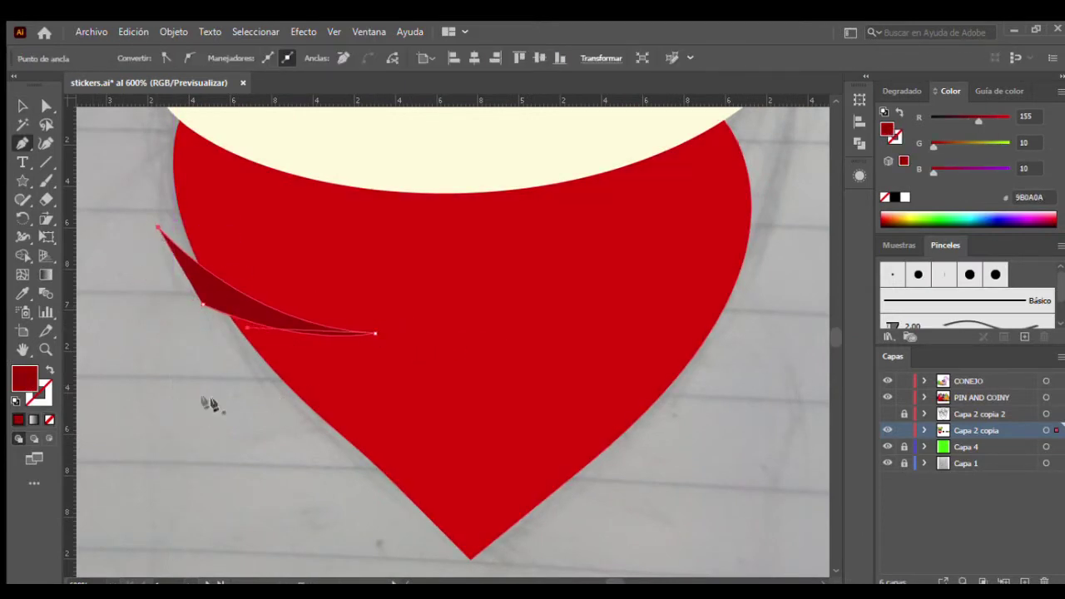
key("v")
left_click(210, 403)
scroll(400, 351, "right", 3)
Refine a second crease and Alt-drag copies lower and right, reflecting one horizontally
left_click_drag(521, 225, 649, 189)
left_click(523, 226)
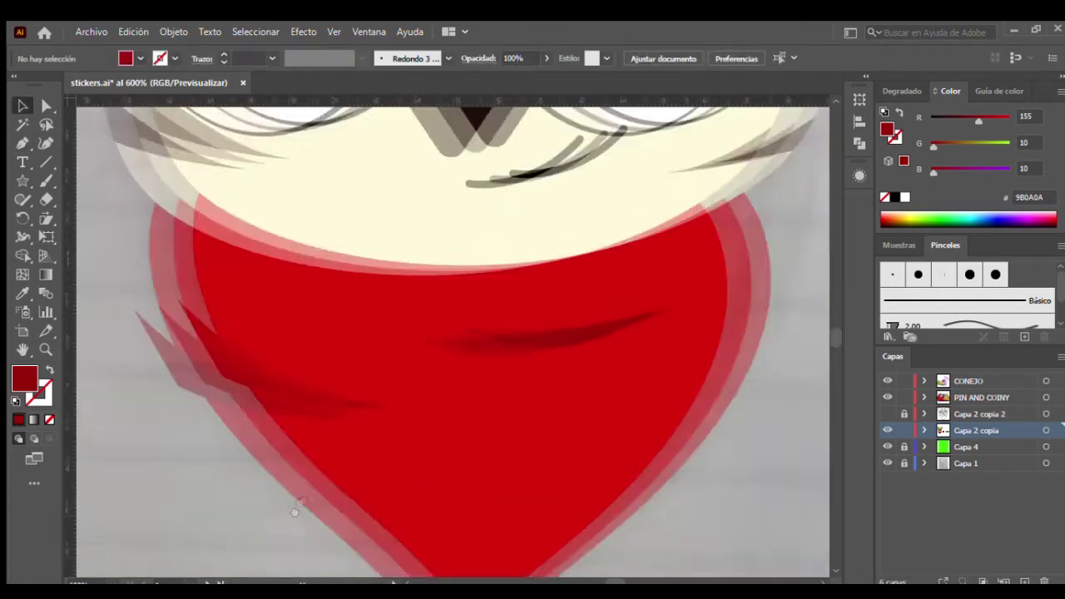
mouse_move(513, 351)
left_mouse_down()
mouse_move(380, 476)
mouse_move(174, 358)
left_mouse_up()
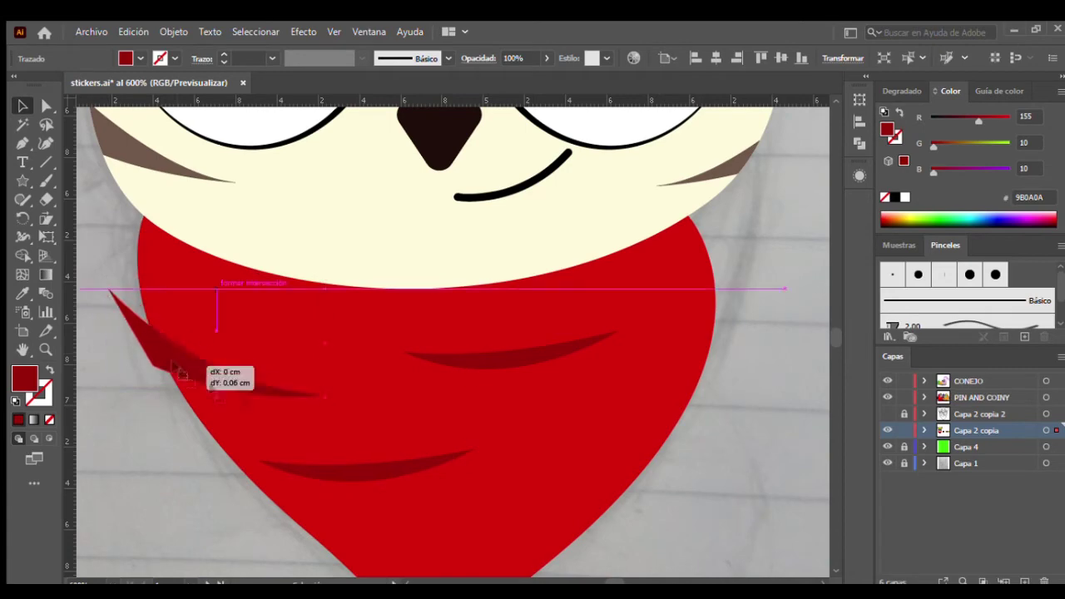
scroll(504, 348, "down", 2)
scroll(503, 348, "right", 2)
mouse_move(108, 282)
left_mouse_down()
mouse_move(517, 441)
mouse_move(516, 430)
left_mouse_up()
left_click(604, 504)
Review the bandana's #9B0A0A fold crescents and clear the selection
scroll(557, 386, "down", 3)
scroll(672, 272, "up", 5)
scroll(672, 272, "down", 7)
left_click(297, 339)
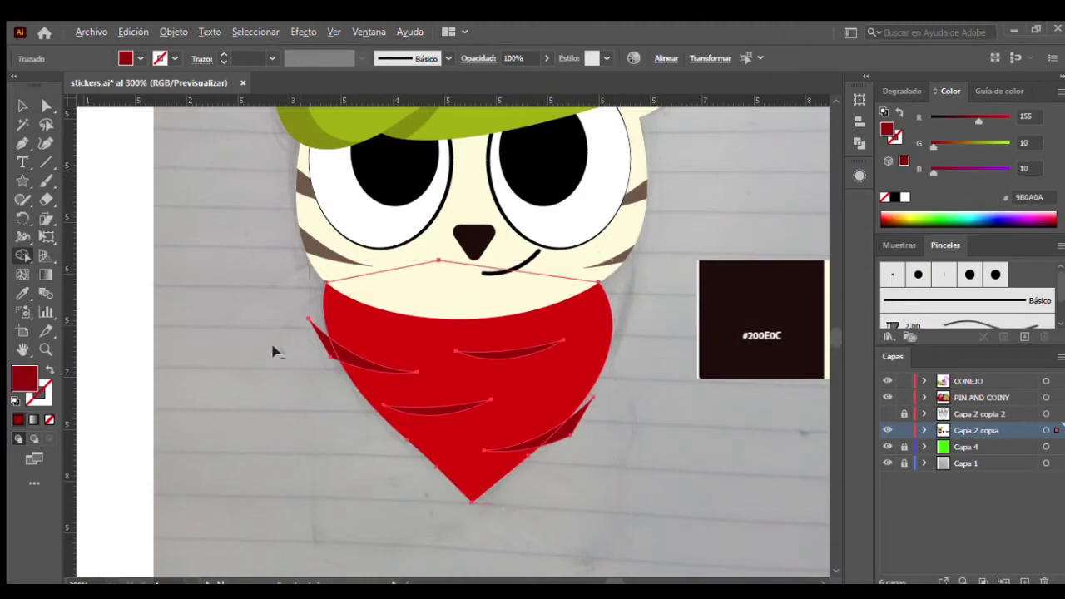
scroll(321, 340, "up", 4)
scroll(369, 378, "down", 6)
scroll(447, 402, "up", 3)
scroll(442, 408, "down", 3)
key("ctrl+shift+a")
scroll(630, 356, "right", 3)
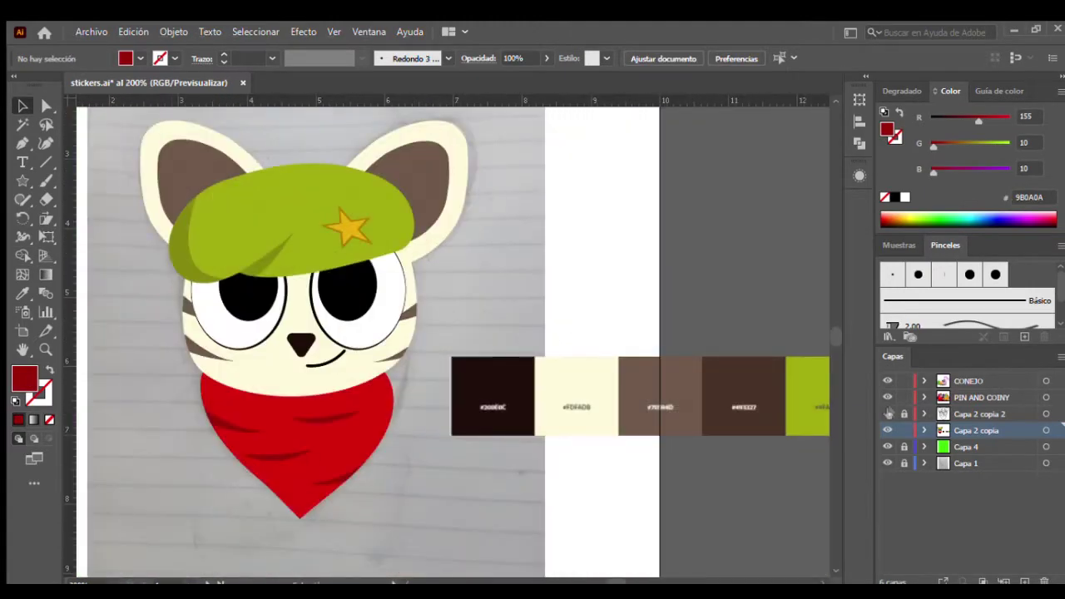
Show and unlock the line-art outline layer, then select the cap outline path
left_click(887, 413)
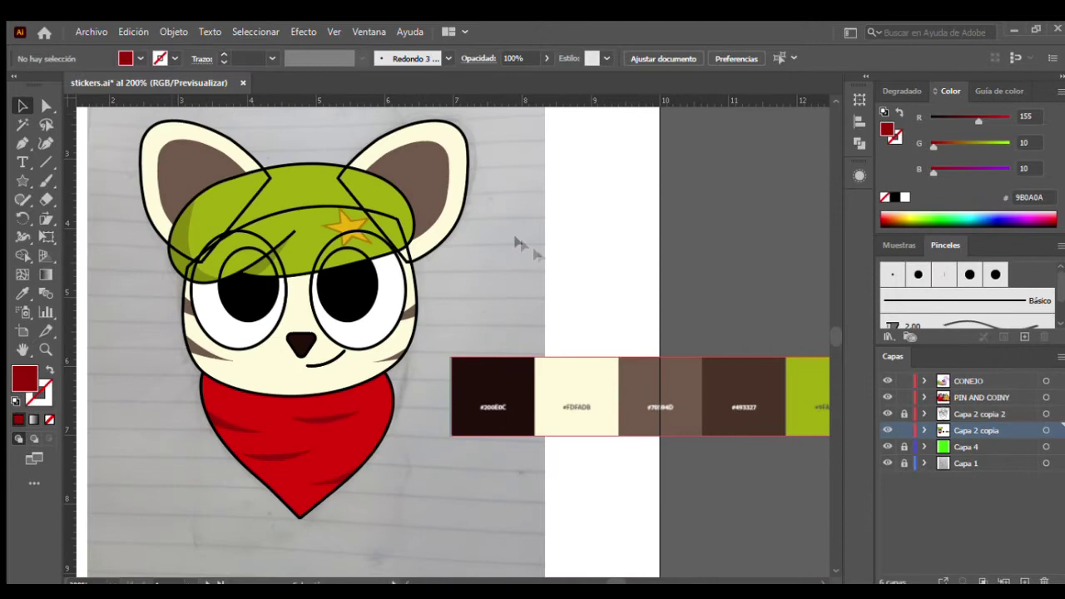
left_click(903, 414)
scroll(350, 177, "up", 3)
left_click(337, 183)
scroll(637, 352, "left", 5)
key("shift+m")
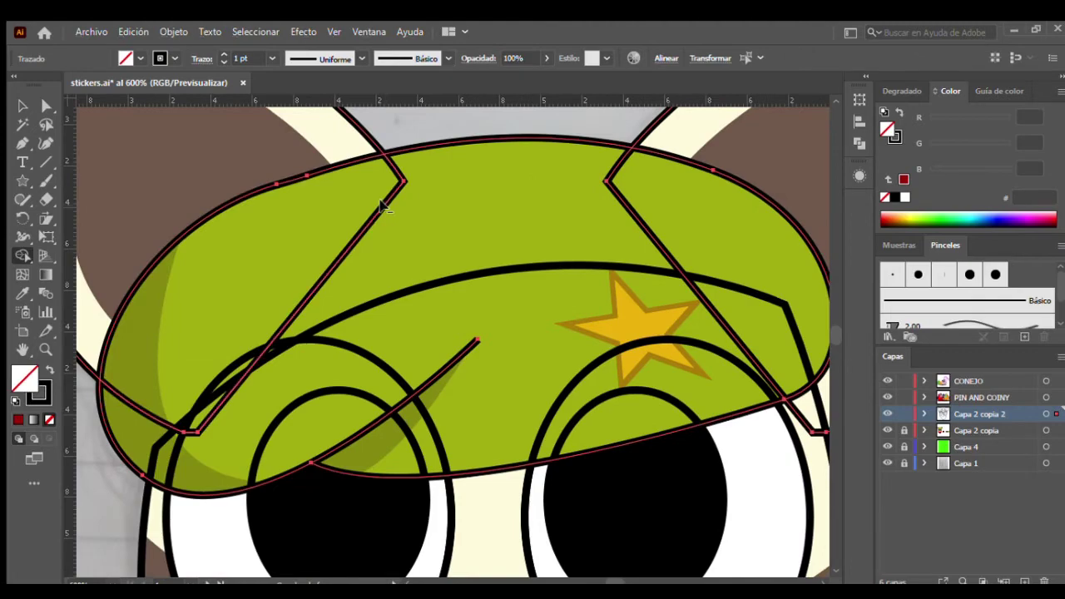
key("v")
Delete the upper arc of the cap outline with the Shape Builder
scroll(516, 183, "down", 4)
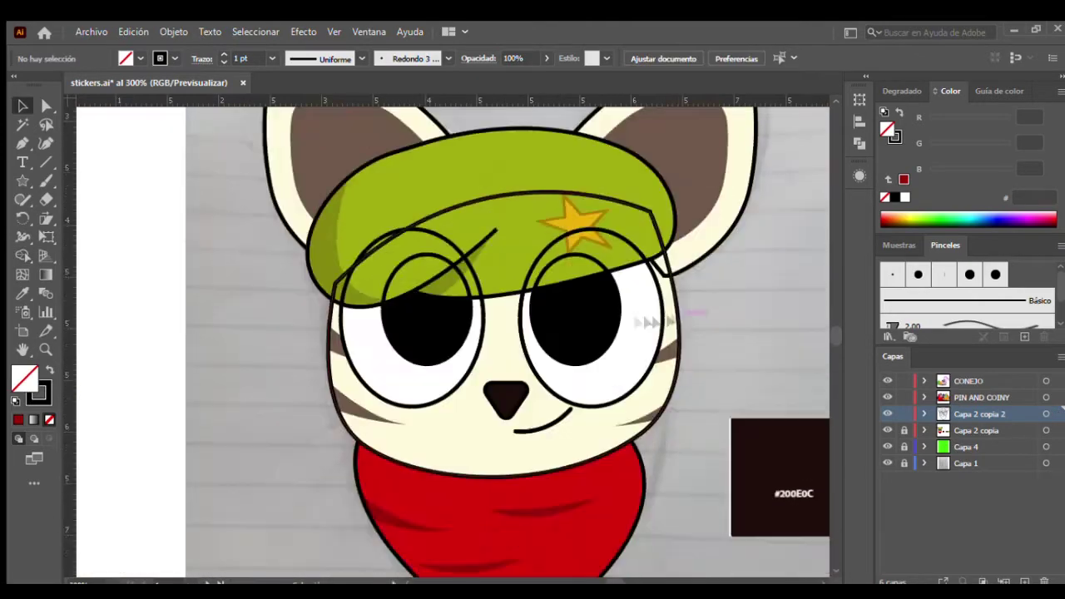
scroll(529, 356, "up", 4)
key("shift+m")
left_click(633, 152, "alt")
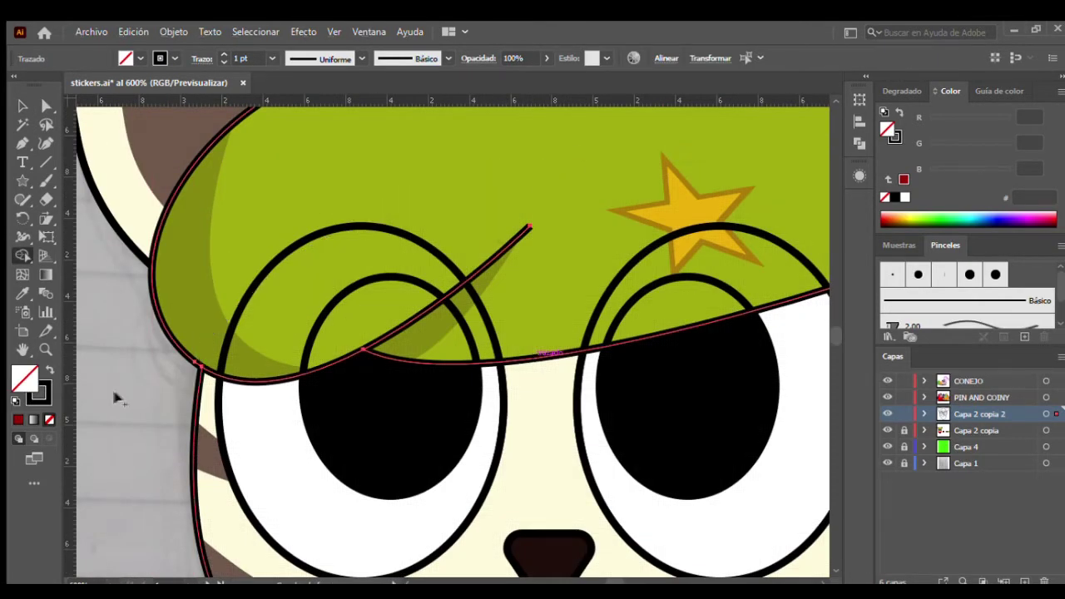
key("v")
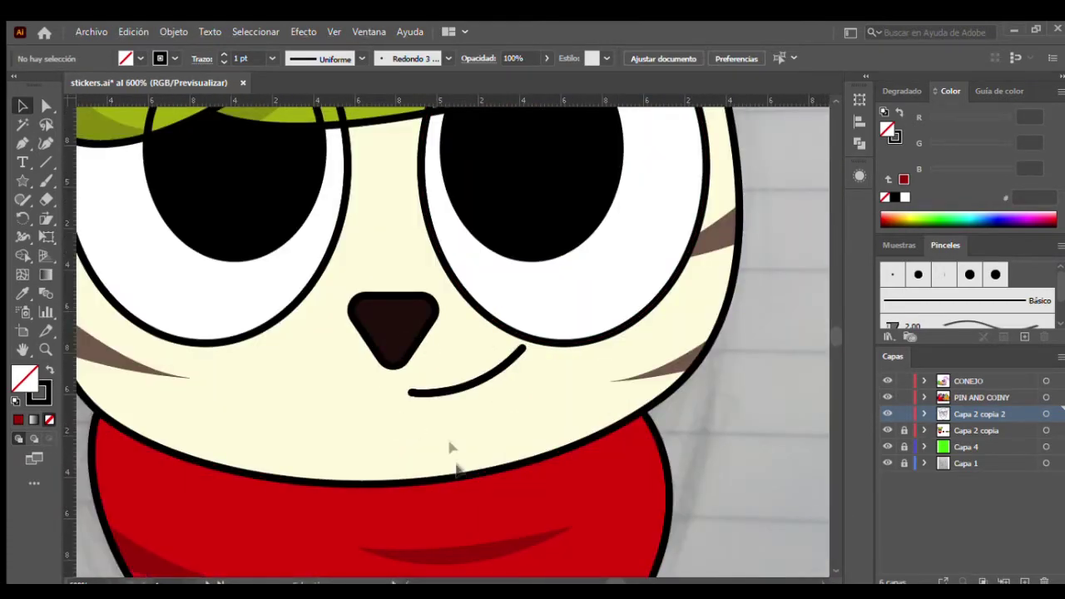
Trim the eye outline pieces overlapping the beret, and enlarge the Brushes panel
scroll(449, 448, "up", 3)
left_click(472, 208)
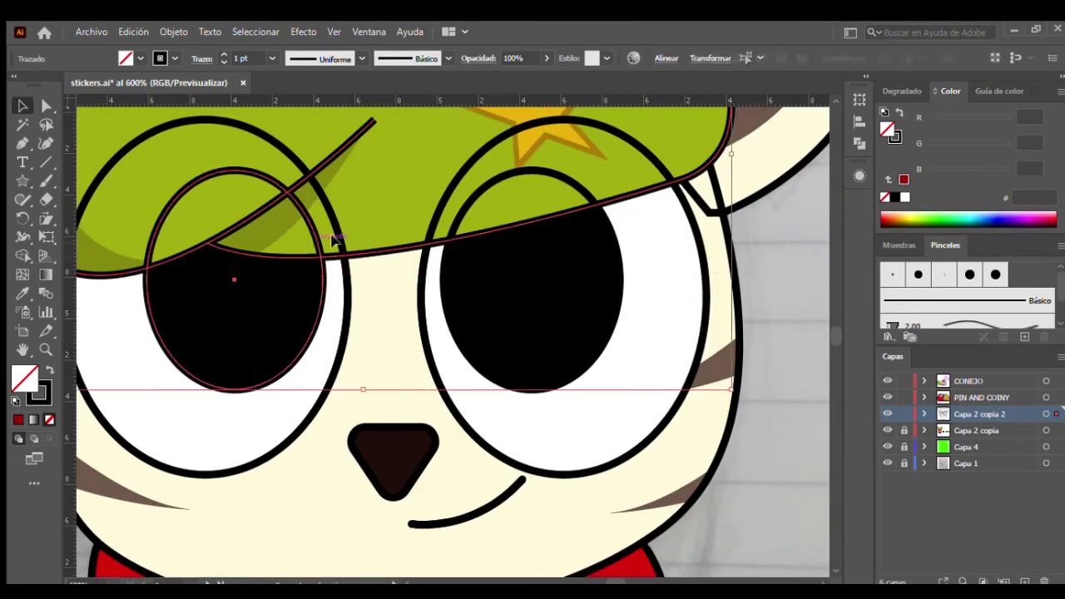
key("shift+m")
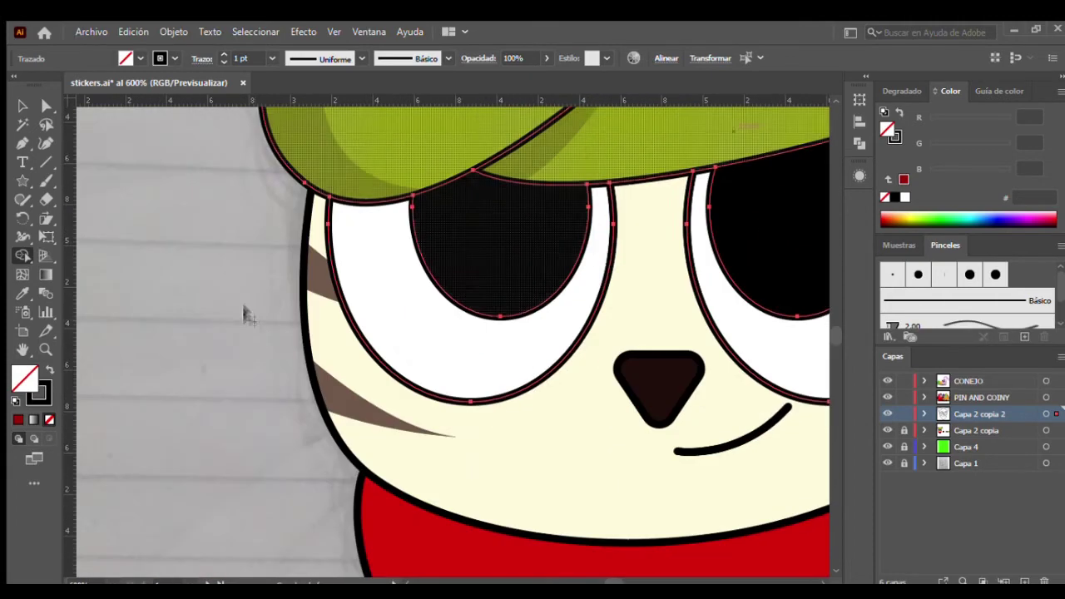
left_click(249, 318)
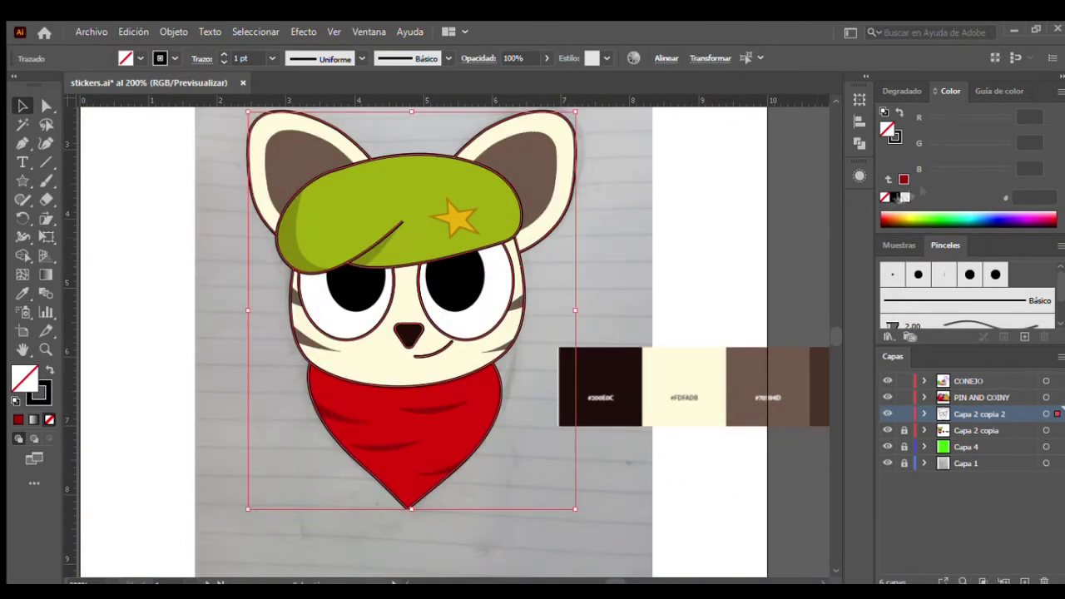
left_click_drag(881, 346, 882, 393)
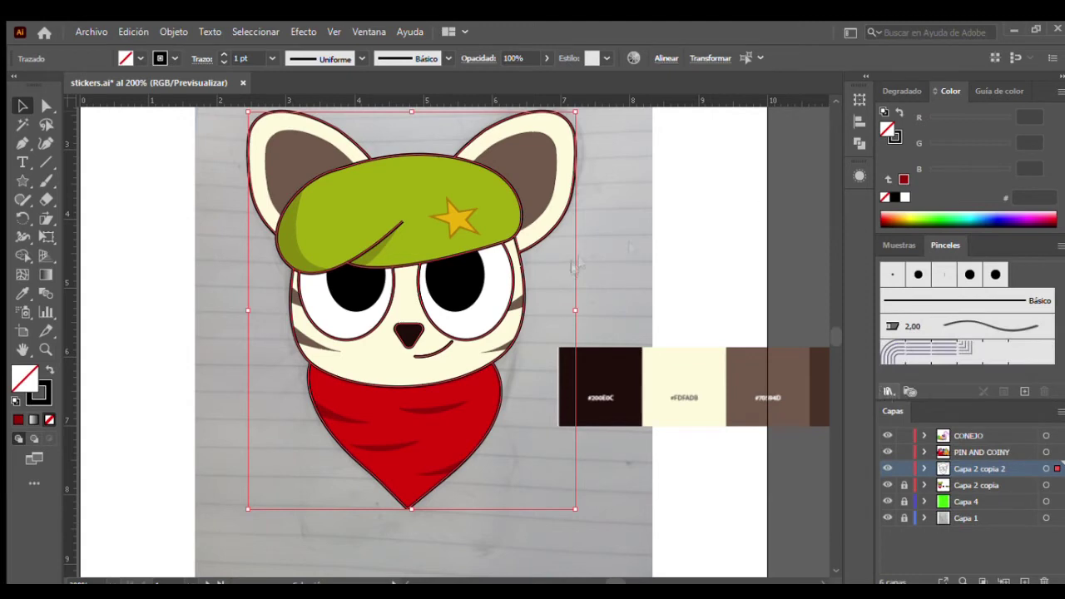
Apply the thick black BB brush to all outlines and give the smile a 0.5 pt stroke
left_click(967, 316)
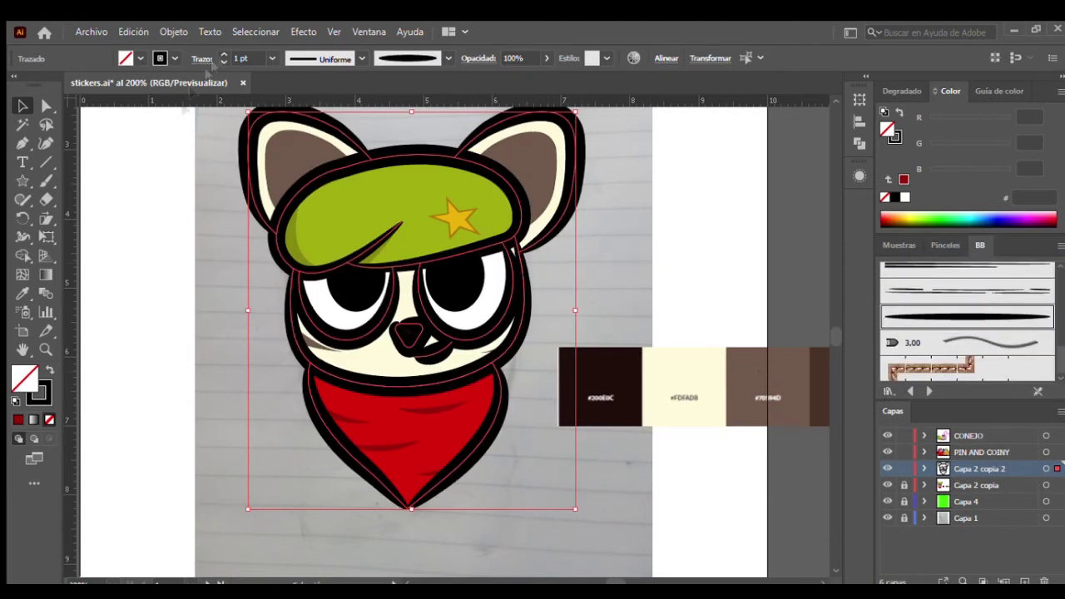
key("ctrl+shift+a")
scroll(416, 333, "down", 1)
scroll(434, 421, "up", 3)
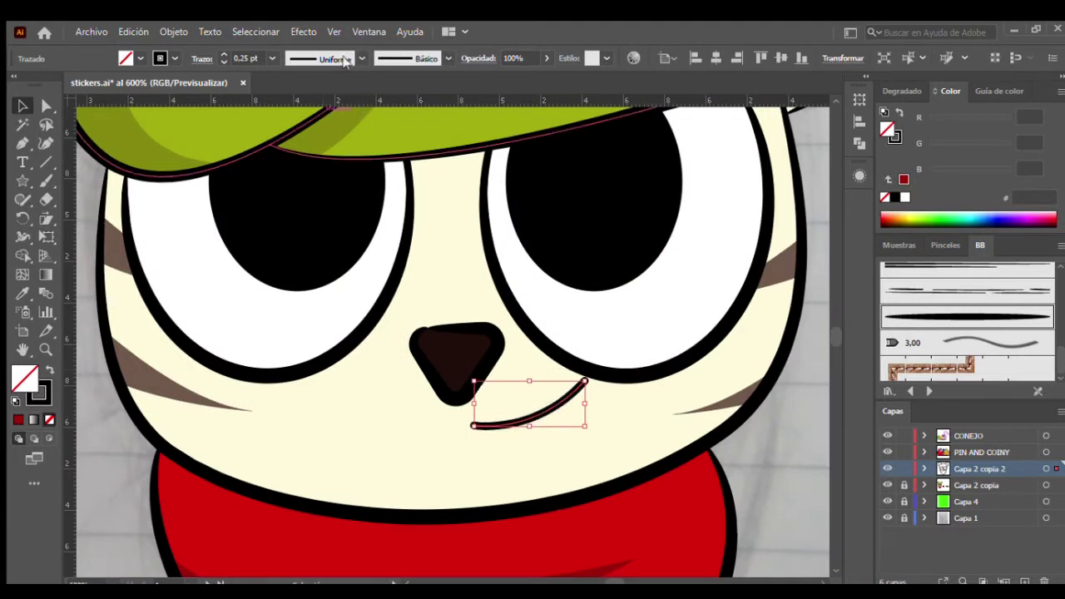
left_click(223, 53)
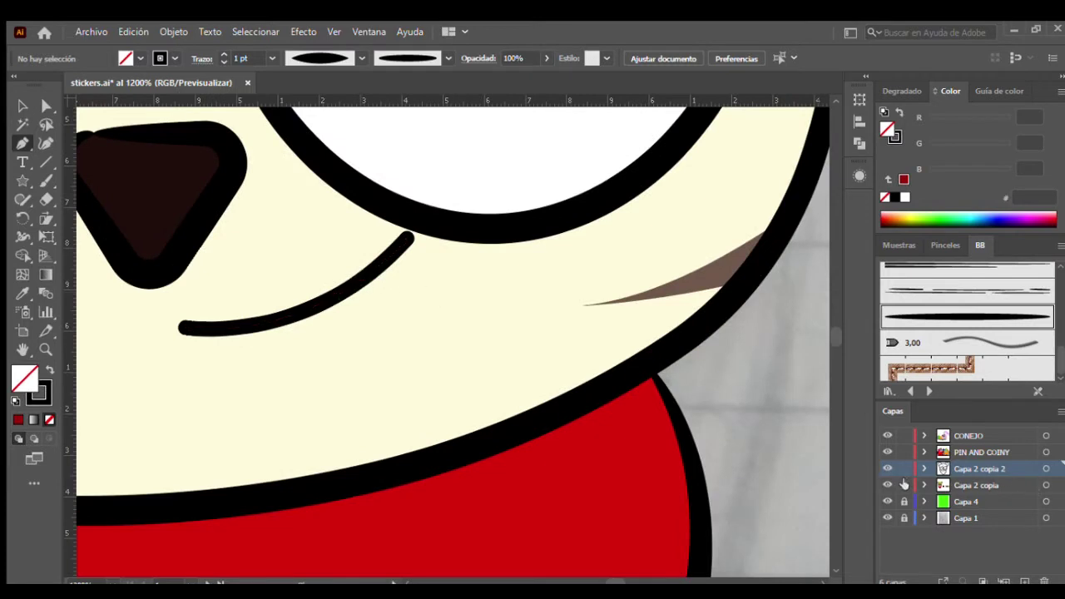
On layer Capa 2 copia, draw a small closed triangular fang at the smile's right end
left_click(1023, 486)
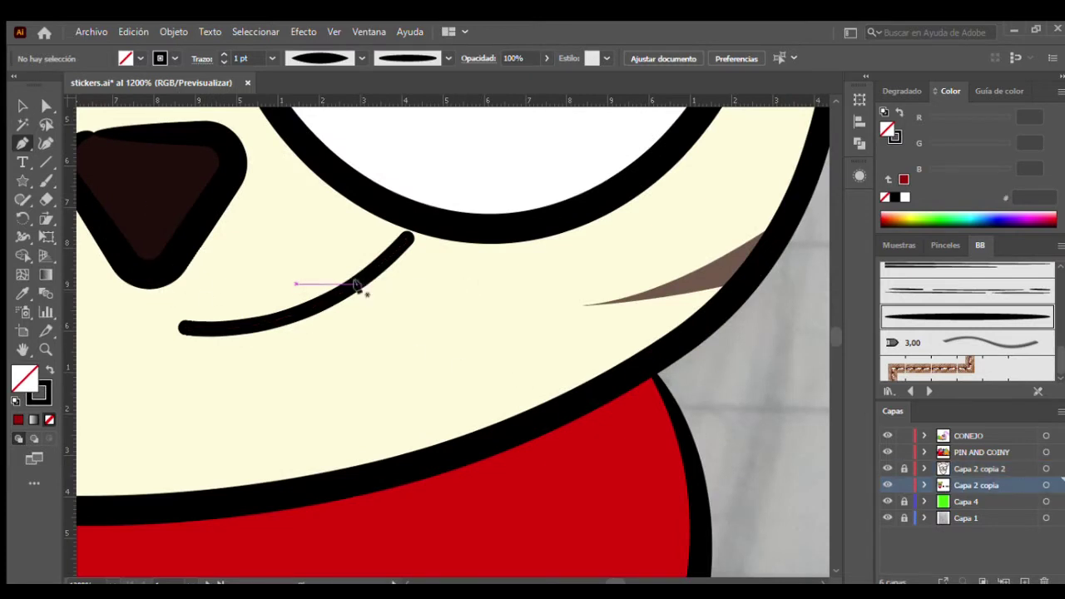
left_click(431, 306)
key("v")
key("p")
left_click(429, 306)
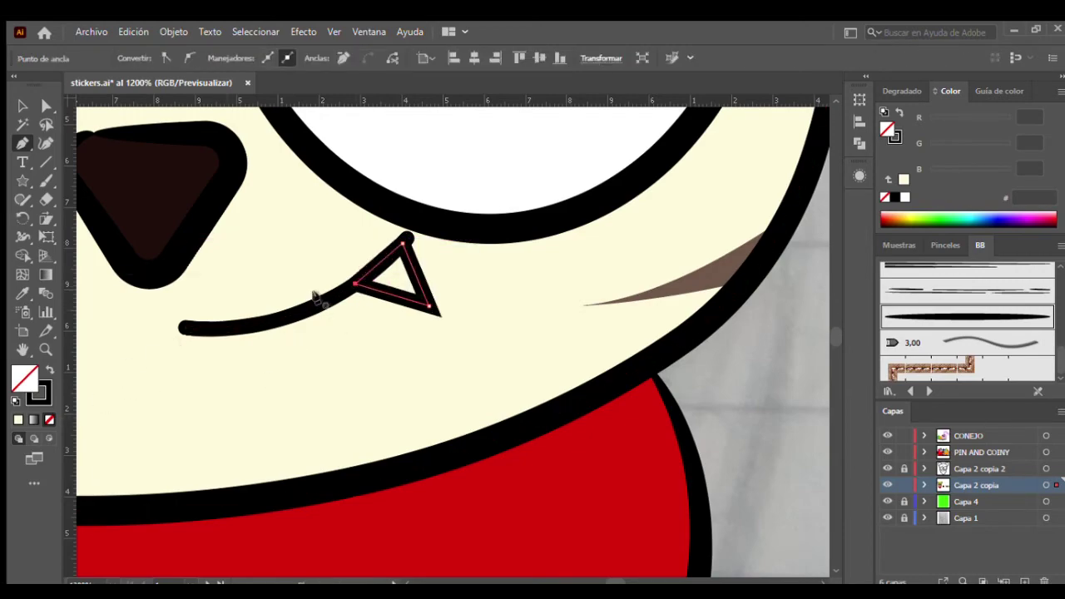
left_click(350, 286)
key("ctrl+minus")
key("ctrl+minus")
key("ctrl+minus")
key("v")
key("ctrl+minus")
key("ctrl+minus")
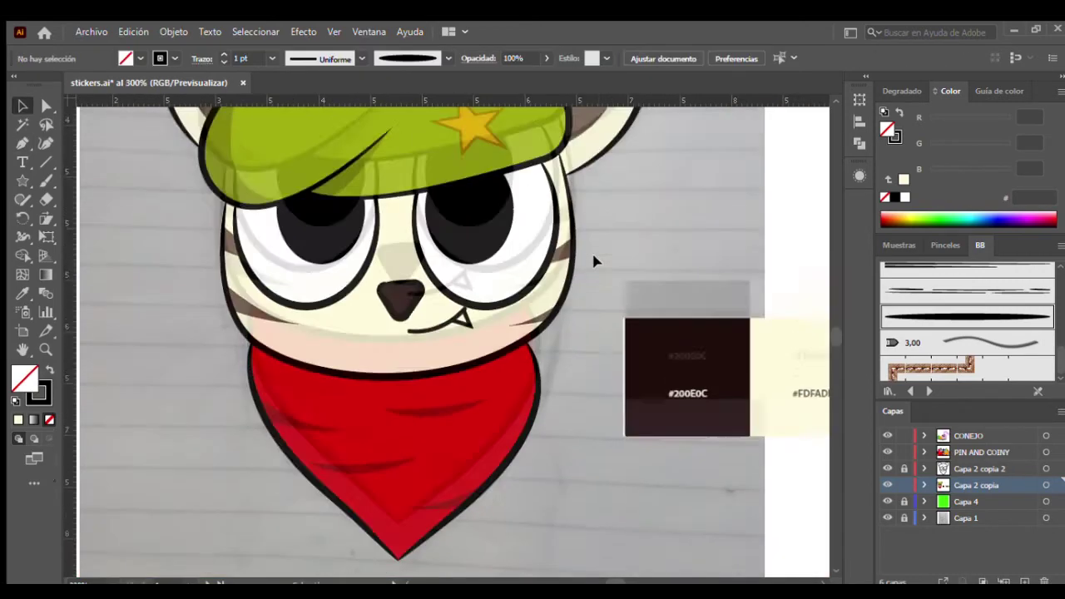
key("ctrl+a")
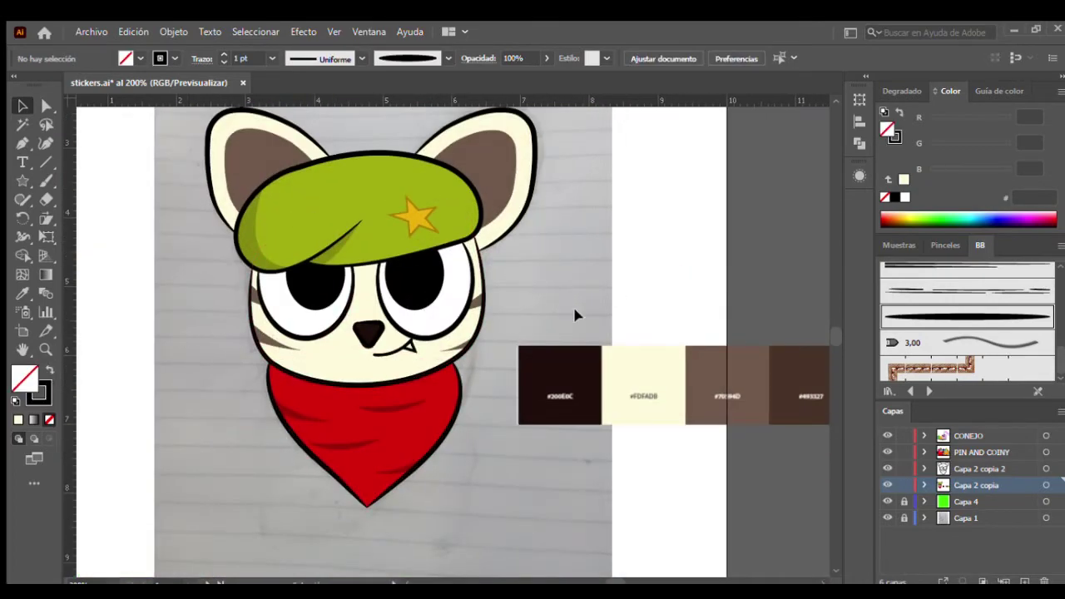
Lock the Capa 2 copia 2 layer and draw a curved shadow band across the beret
scroll(416, 214, "up", 5)
scroll(482, 356, "down", 2)
scroll(483, 356, "down", 3)
left_click(904, 469)
scroll(607, 309, "up", 2)
key("p")
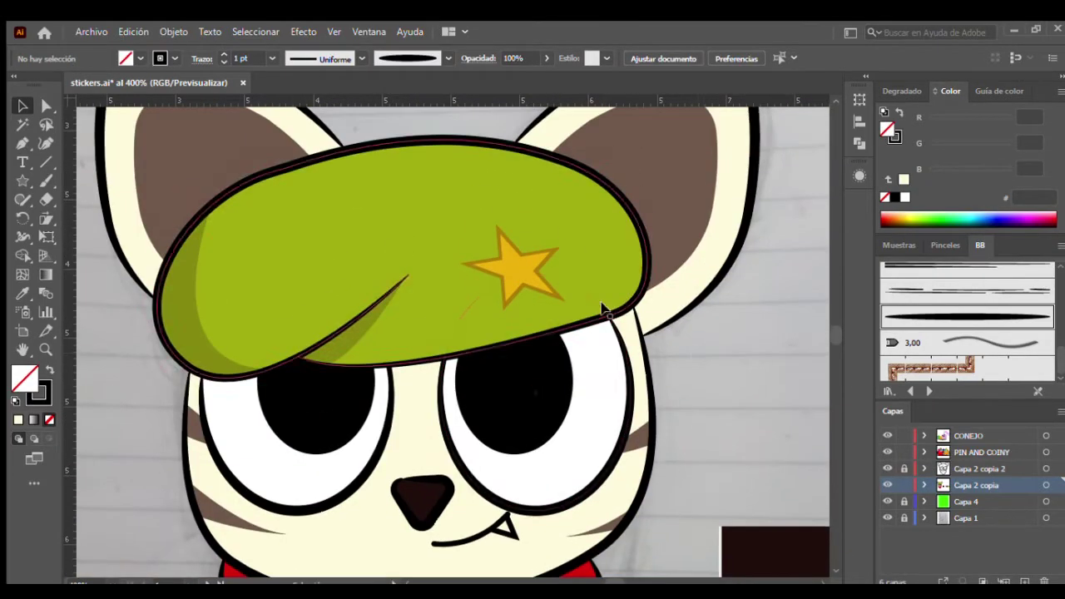
left_click_drag(680, 318, 680, 272)
left_click_drag(141, 321, 138, 262)
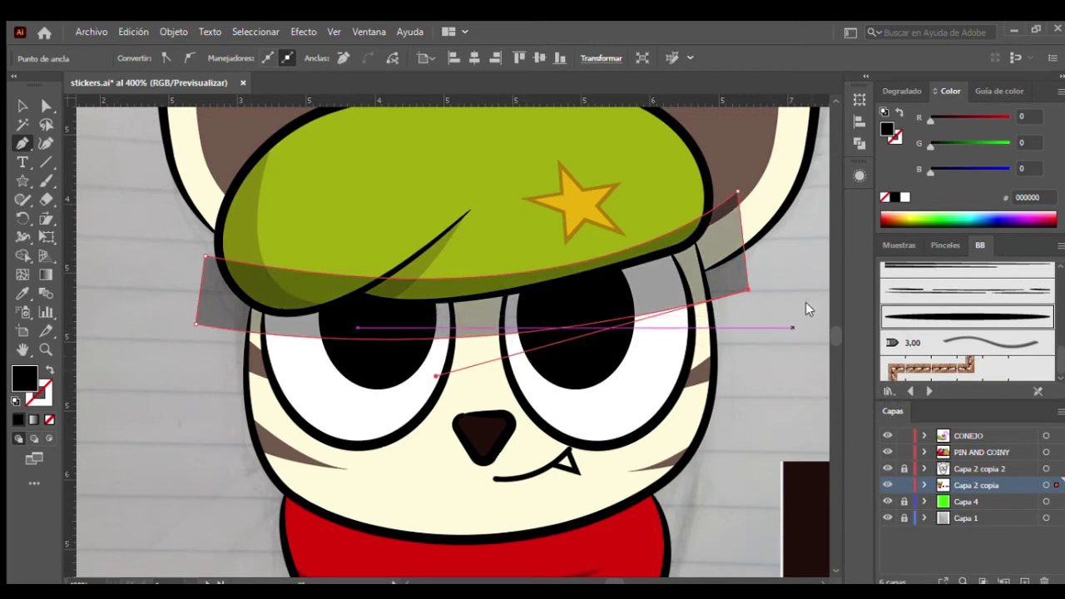
key("ctrl+shift+F10")
Set the shadow band to Multiply at 39% and trim it to fit below the beret
key("v")
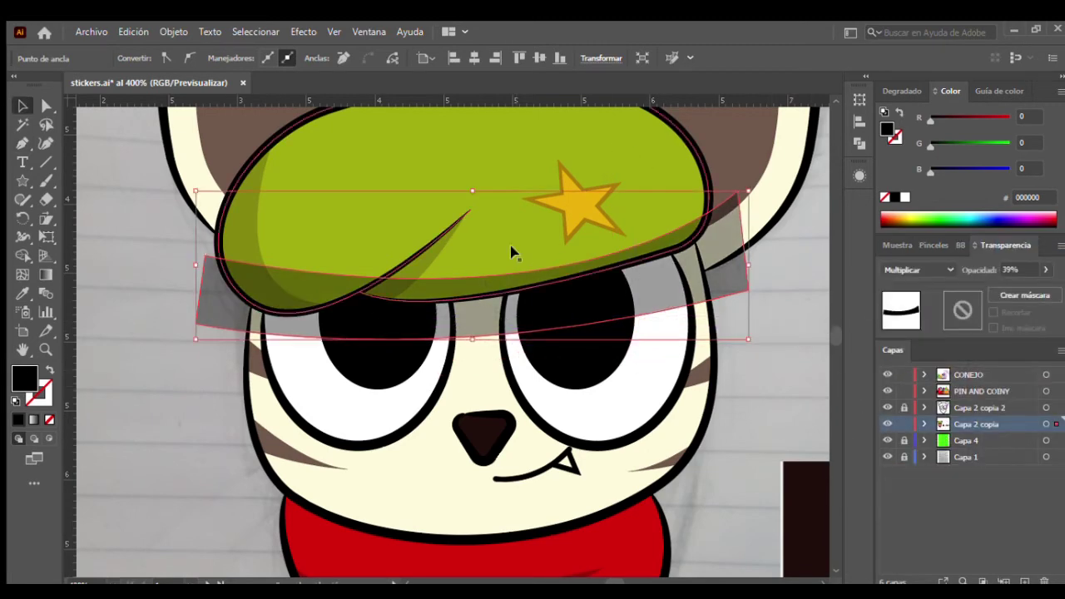
left_click(292, 280)
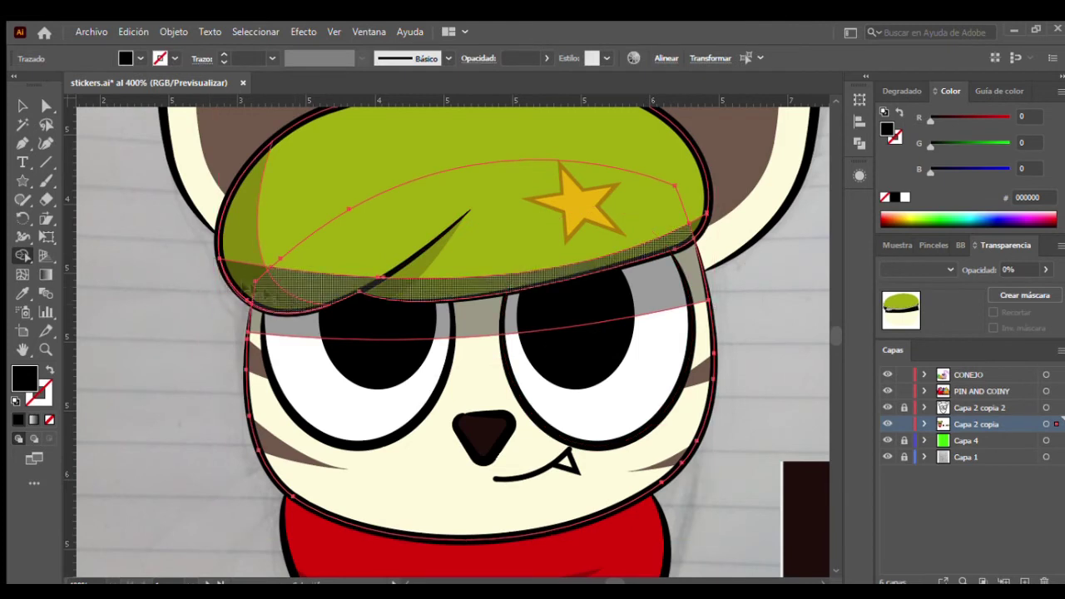
left_click(141, 321)
left_click(333, 309)
left_click(327, 319, "shift")
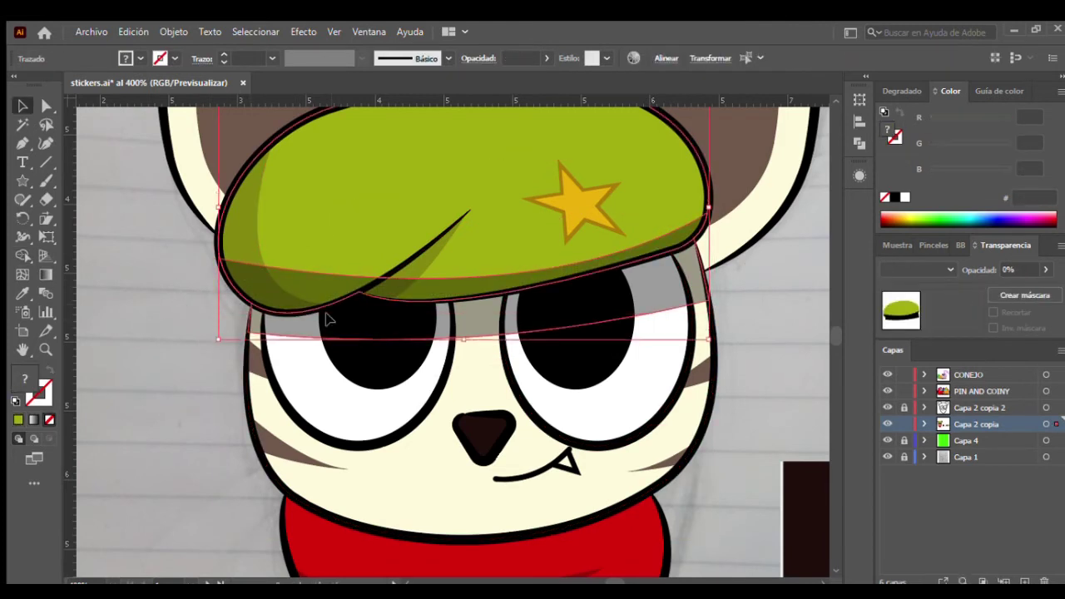
left_click(463, 213)
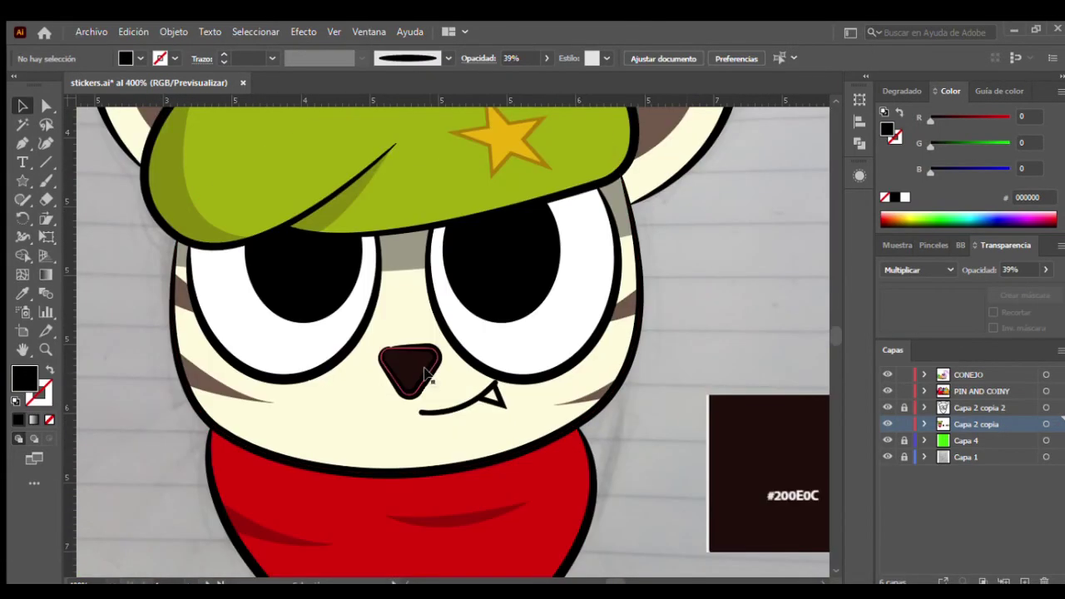
Replace the nose's thick outline with a hairline stroke
left_click(427, 374)
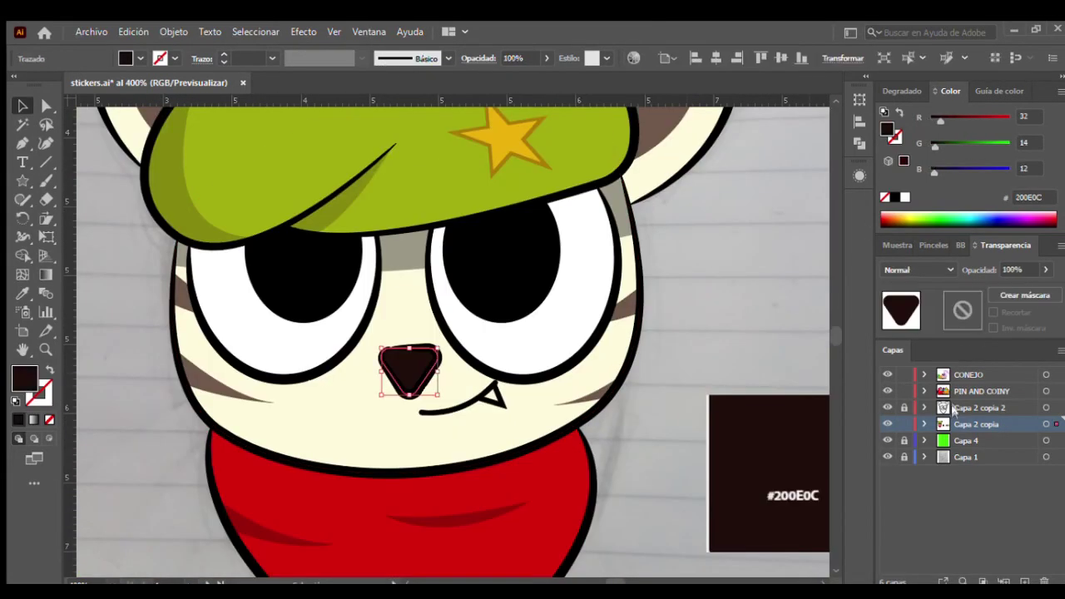
left_click(222, 54)
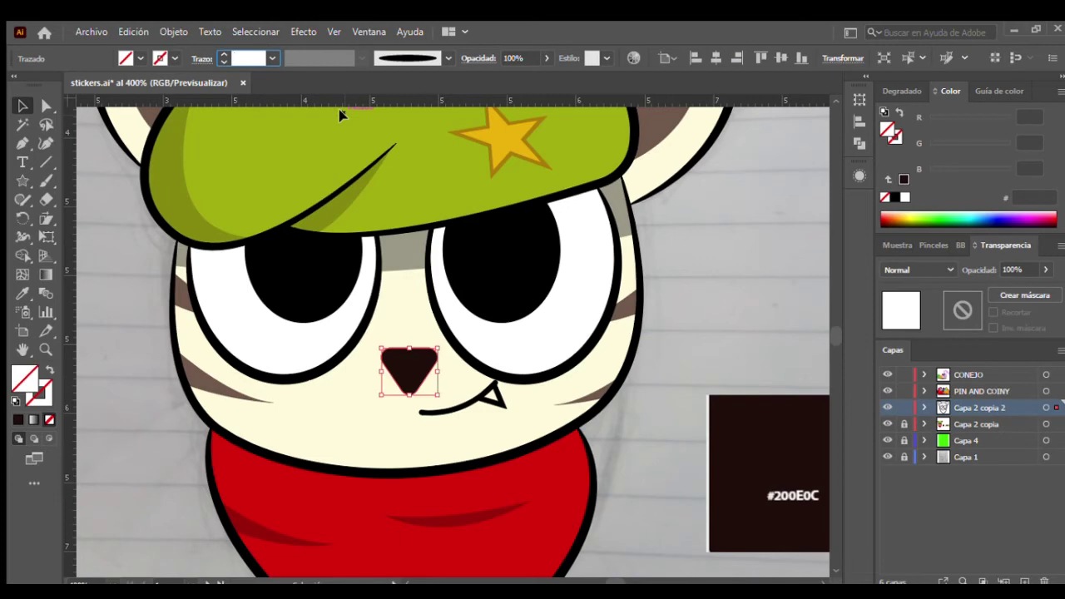
left_click(671, 332)
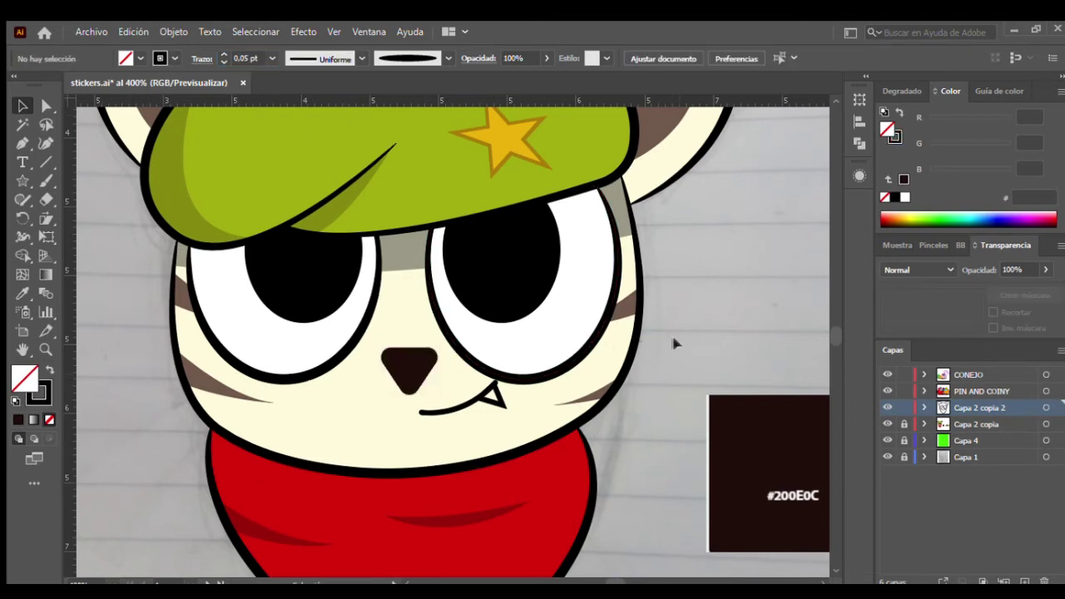
key("ctrl+minus")
key("ctrl+minus")
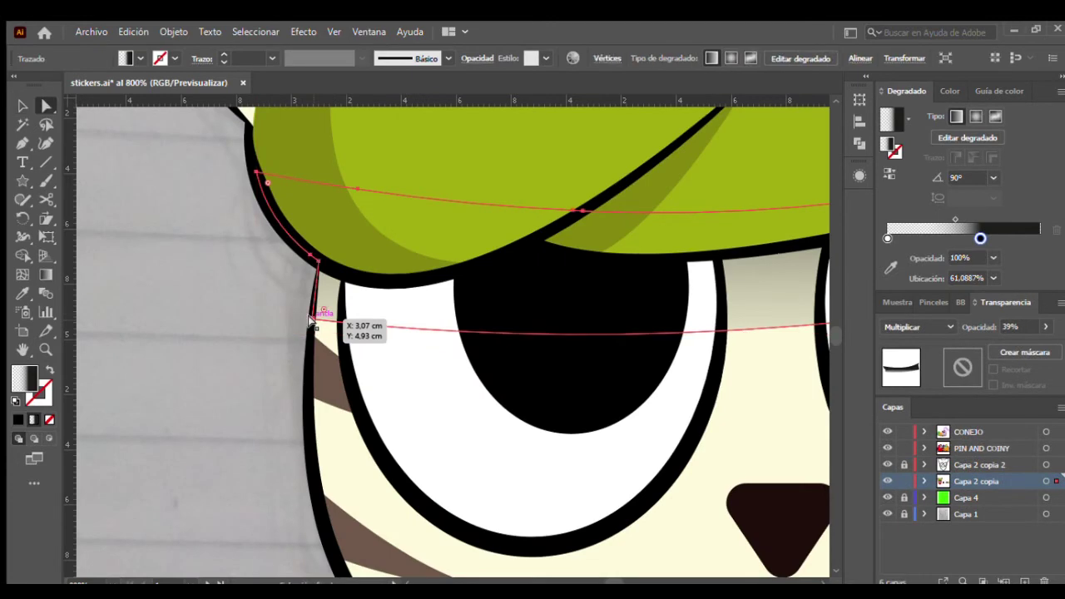
Draw an unfilled curve following the outline of the cat's right cheek
left_click_drag(310, 320, 356, 435)
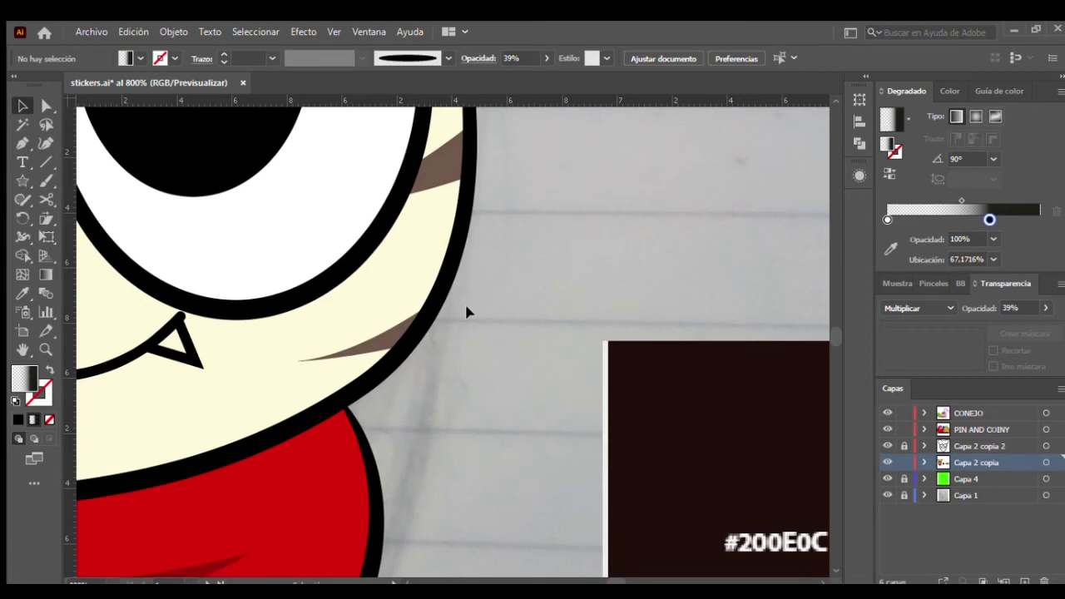
key("d")
key("slash")
left_click(384, 406)
mouse_move(507, 270)
left_mouse_down()
mouse_move(556, 145)
mouse_move(543, 150)
left_mouse_up()
Type 'SUMO.013' along the curve in Uniform Bold at 2 pt
key("t")
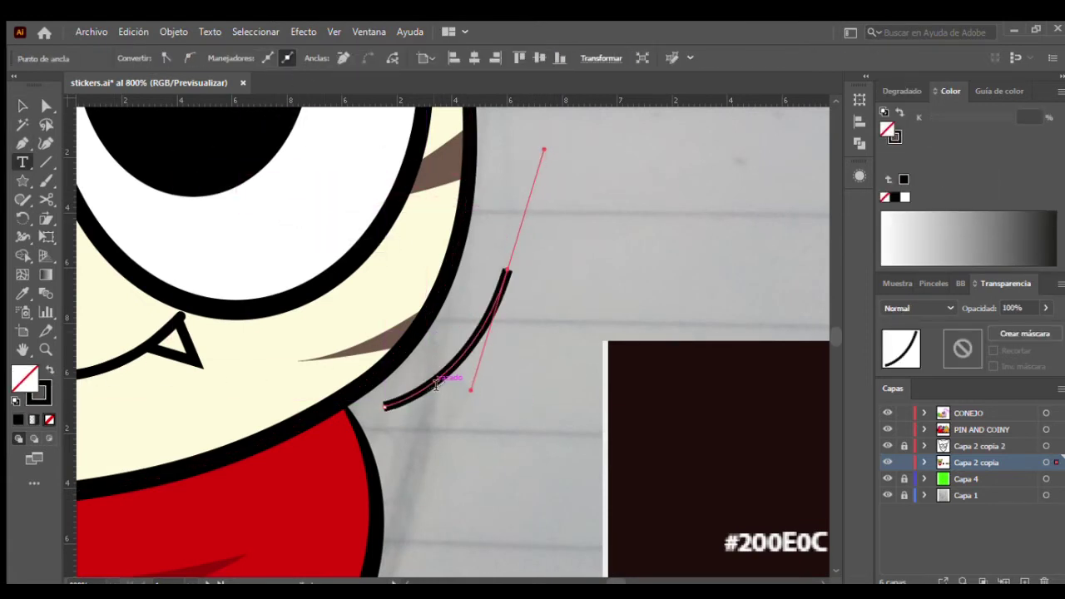
left_click(516, 302)
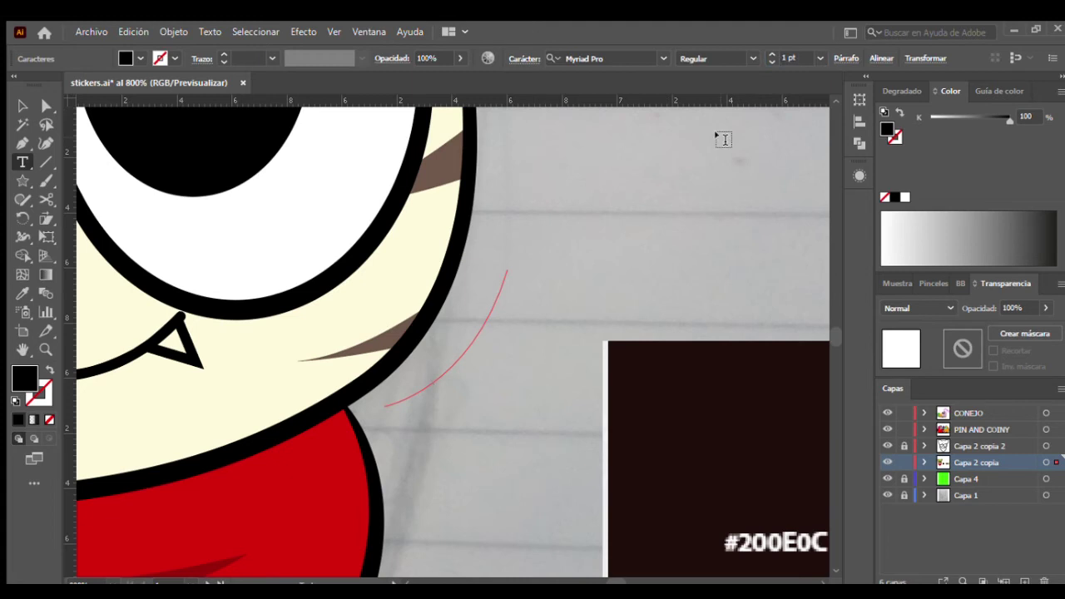
left_click(772, 53)
left_click(660, 60)
key("Down")
key("Down")
key("Down")
key("Down")
key("Down")
key("Down")
key("Down")
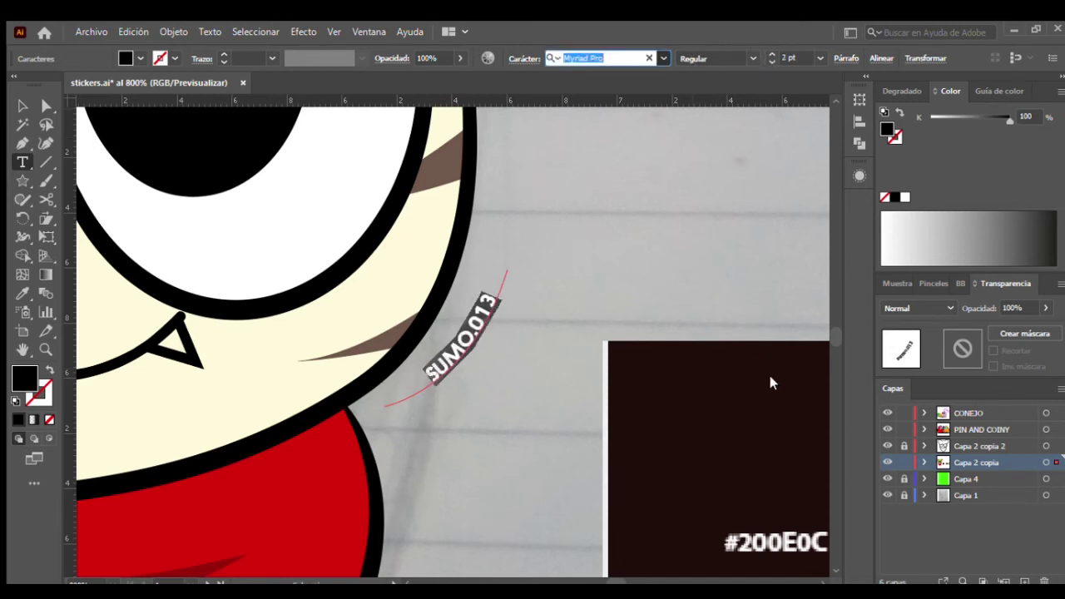
key("Down")
key("Down")
key("Down")
key("Down")
key("Down")
key("Down")
key("Down")
key("Down")
key("Down")
key("Down")
key("Down")
key("Return")
key("Escape")
Convert the signature text to outlines and rotate it to follow the cheek
key("ctrl+shift+o")
mouse_move(471, 299)
left_mouse_down()
mouse_move(528, 249)
mouse_move(564, 246)
left_mouse_up()
scroll(547, 390, "left", 5)
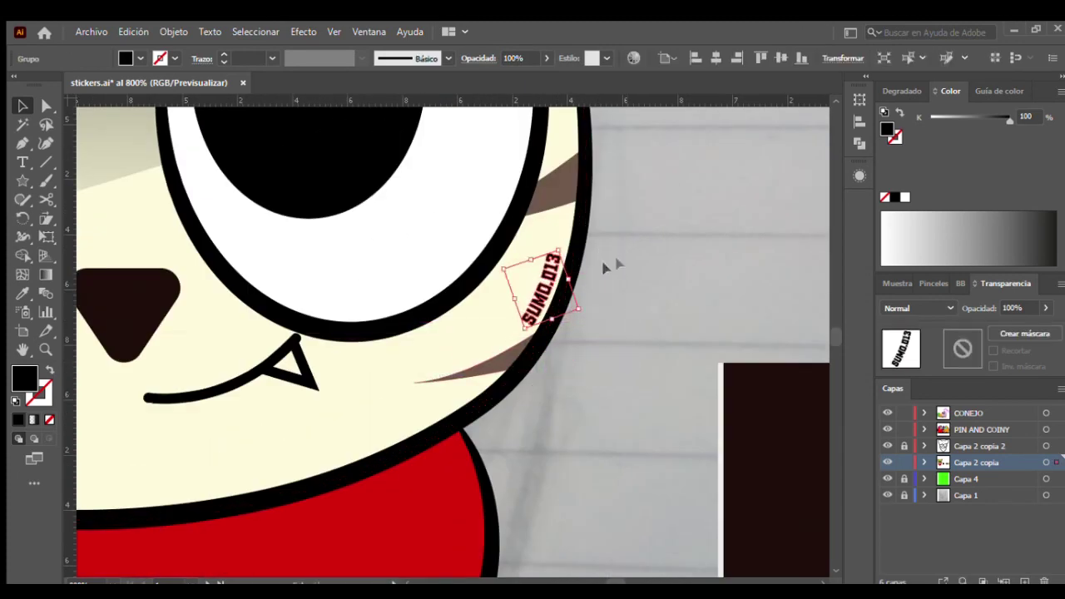
left_click(618, 266)
key("ctrl+0")
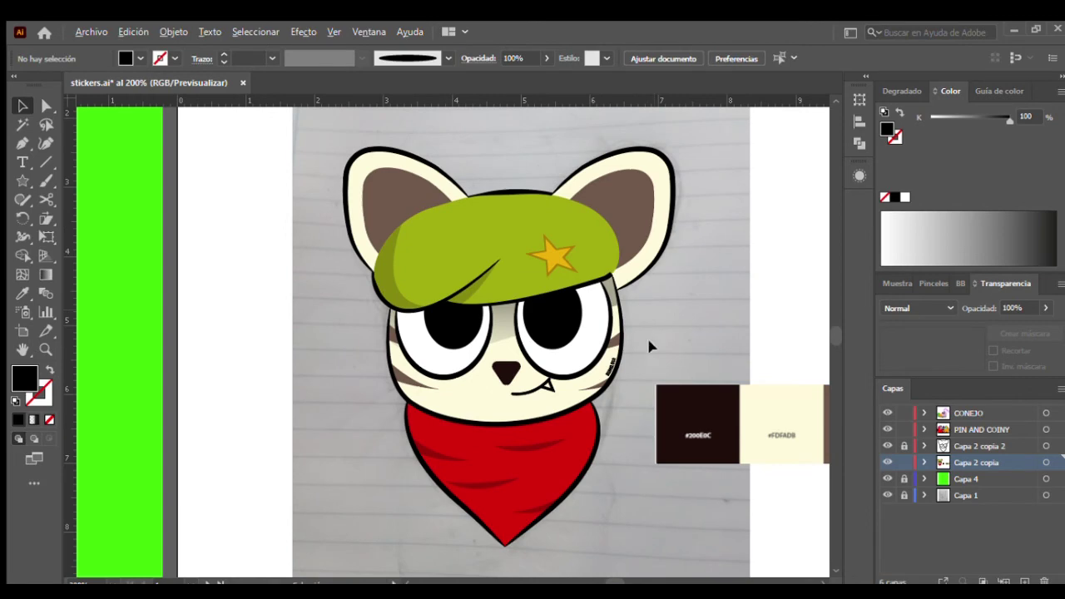
Delete the colour palette image at 100% zoom
key("ctrl+1")
left_click(721, 398)
key("Delete")
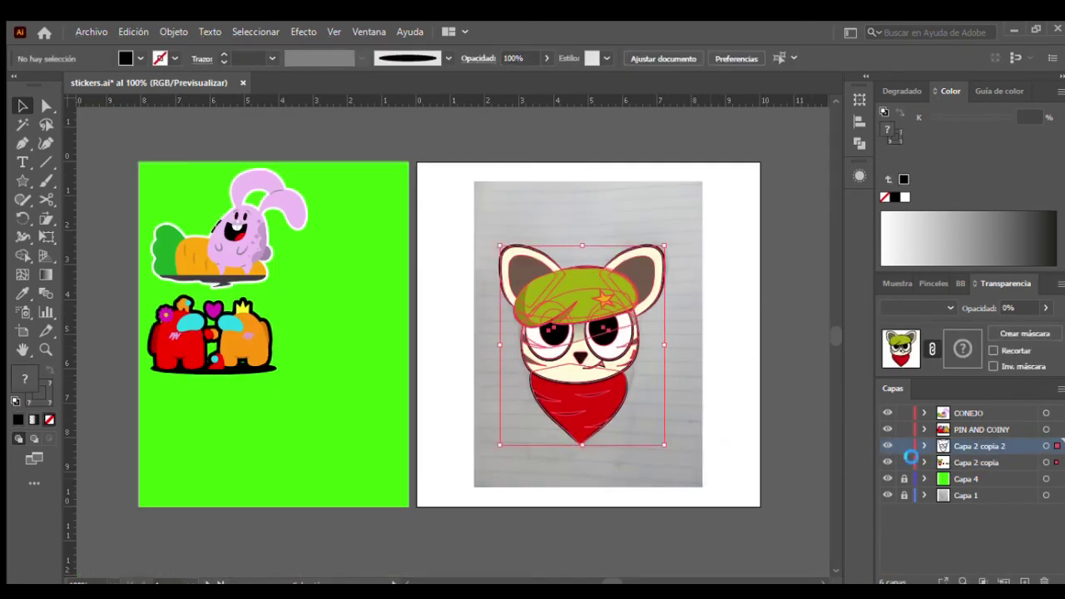
Move the cat artwork onto the green sticker artboard
left_click_drag(582, 339, 732, 378)
key("ctrl+plus")
key("ctrl+plus")
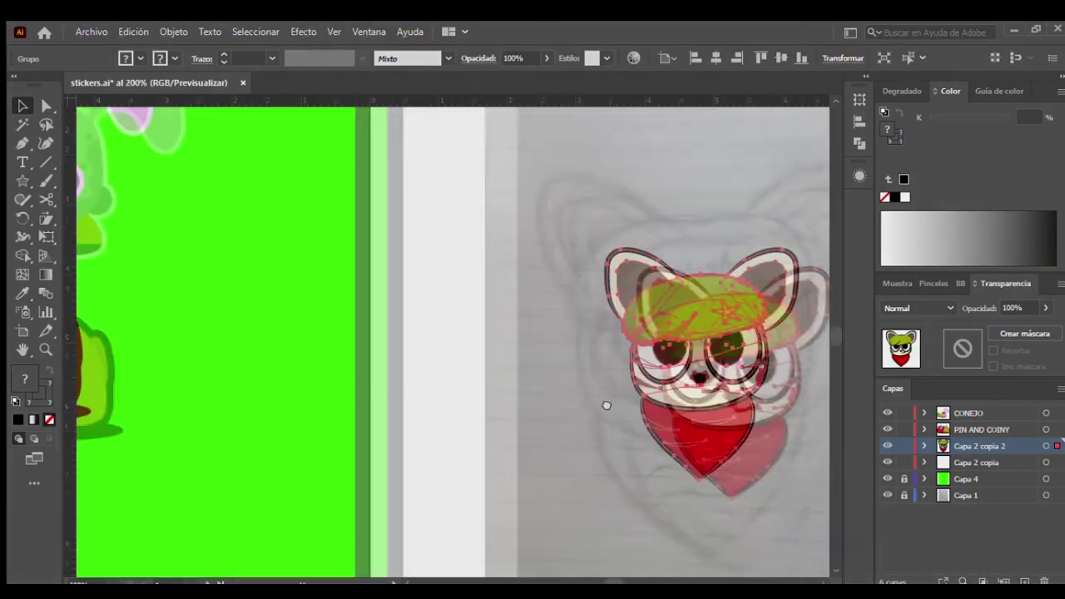
mouse_move(703, 333)
left_mouse_down()
mouse_move(510, 408)
mouse_move(248, 483)
left_mouse_up()
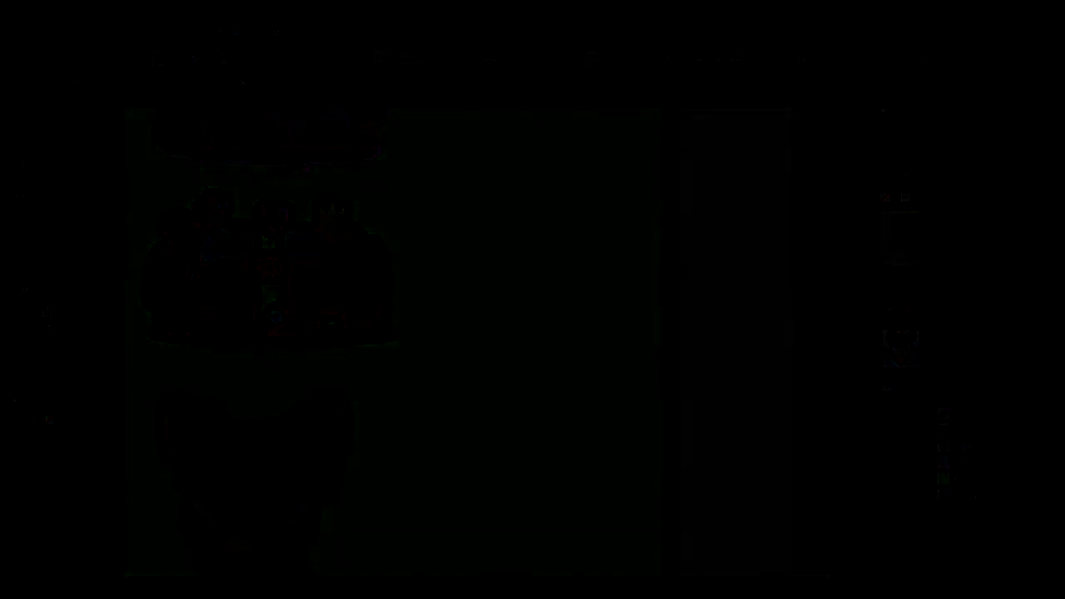